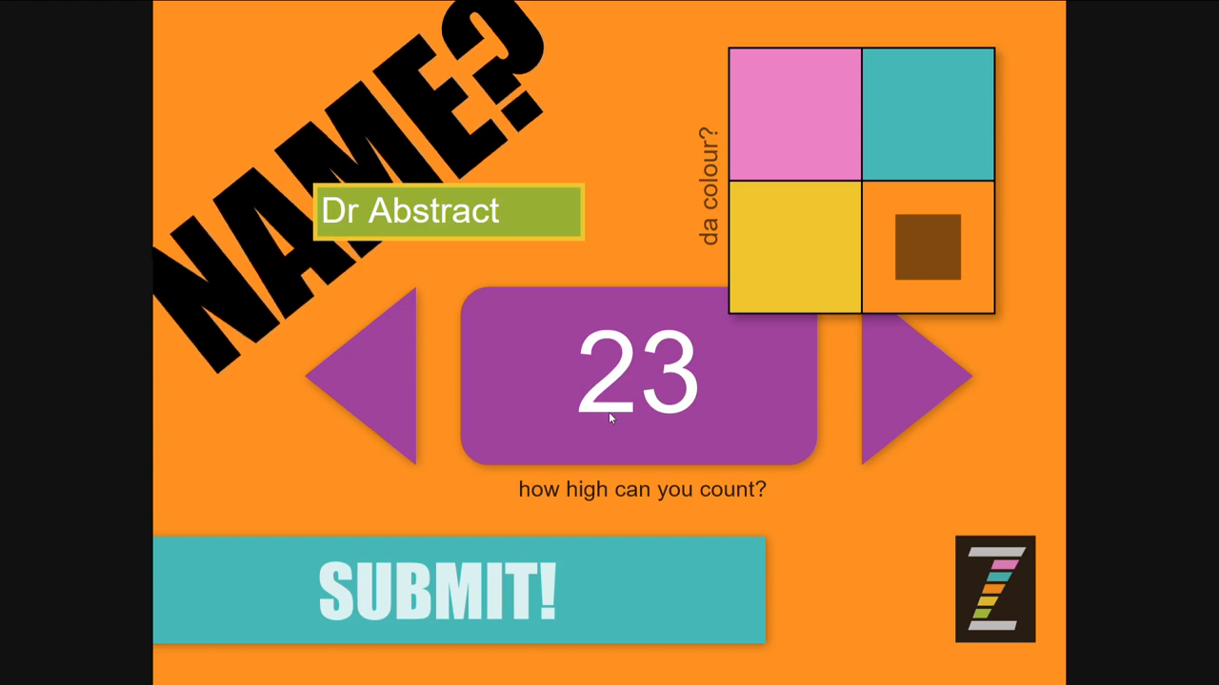
pyautogui.scroll(1, 609, 381)
pyautogui.scroll(2, 609, 391)
pyautogui.scroll(3, 578, 402)
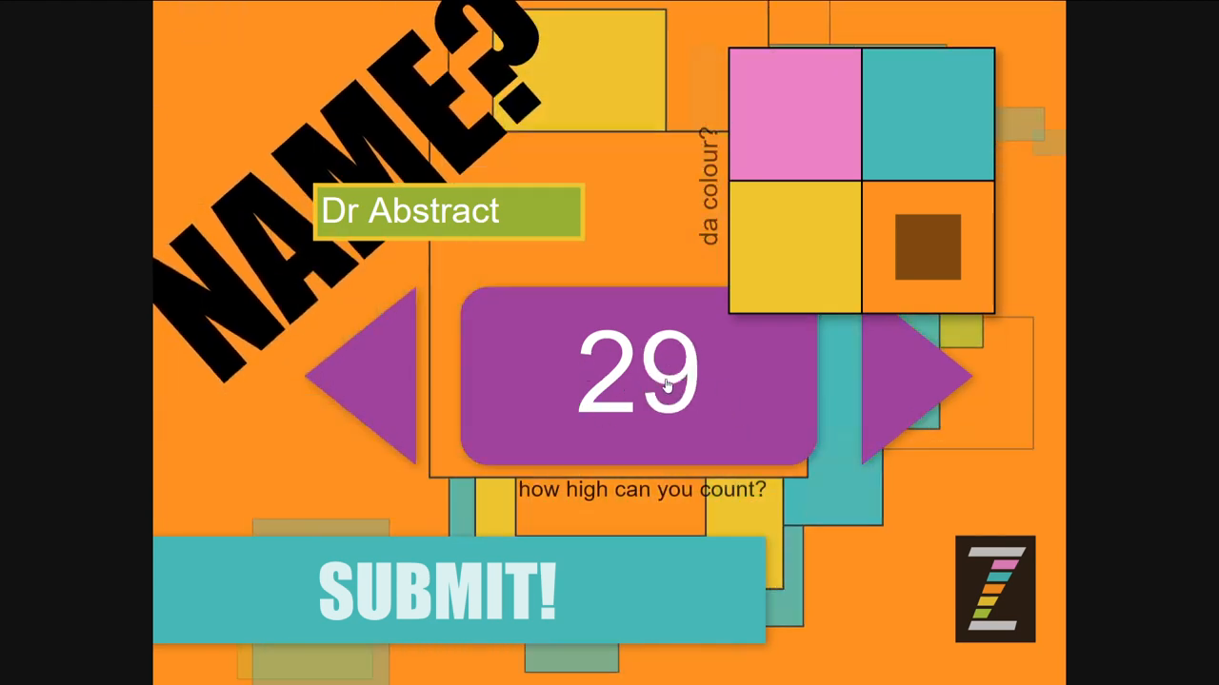
pyautogui.scroll(2, 666, 429)
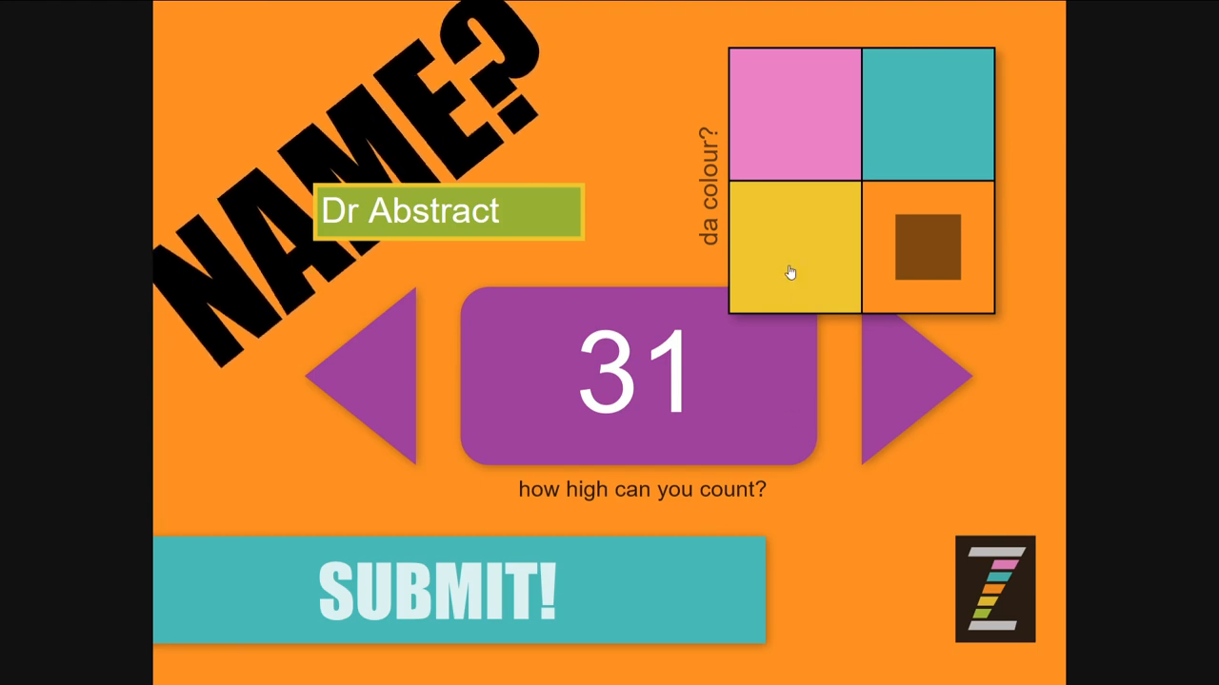
# Try other colour squares, settle back on orange, then switch to the phpMyAdmin tab with the zim_learn_form rows.
pyautogui.click(795, 114)
pyautogui.click(897, 150)
pyautogui.click(903, 253)
pyautogui.scroll(1, 695, 361)
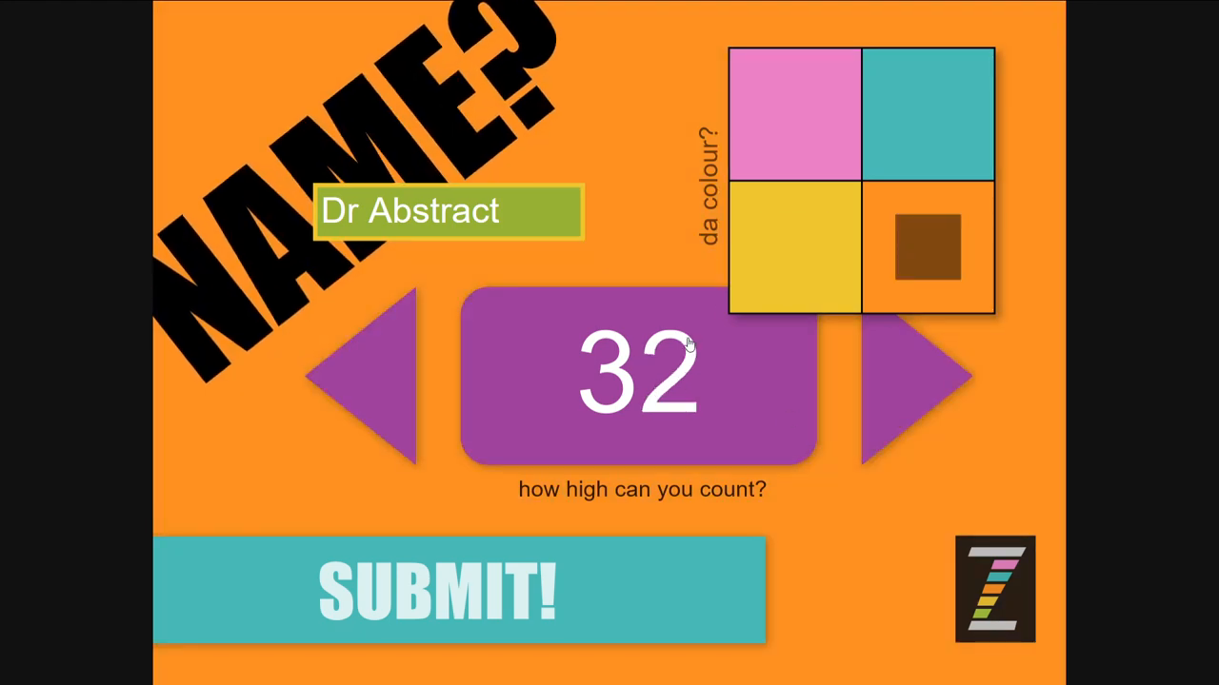
pyautogui.scroll(2, 689, 344)
pyautogui.scroll(3, 689, 345)
pyautogui.scroll(1, 689, 345)
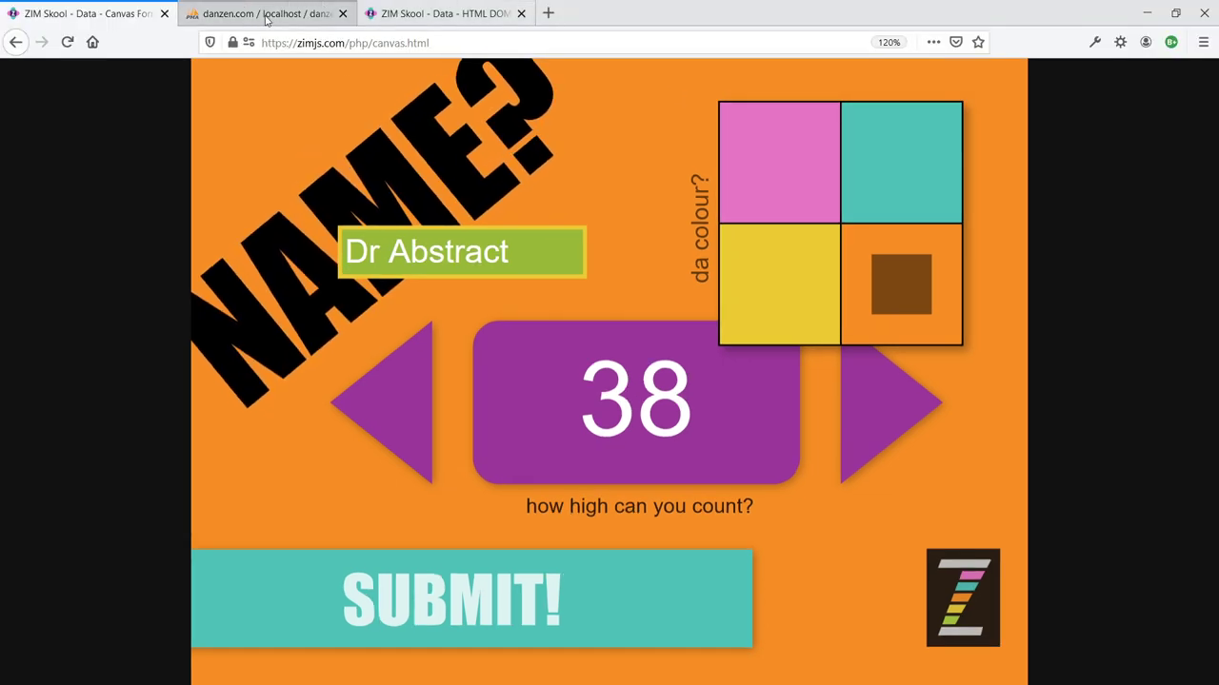
pyautogui.click(266, 13)
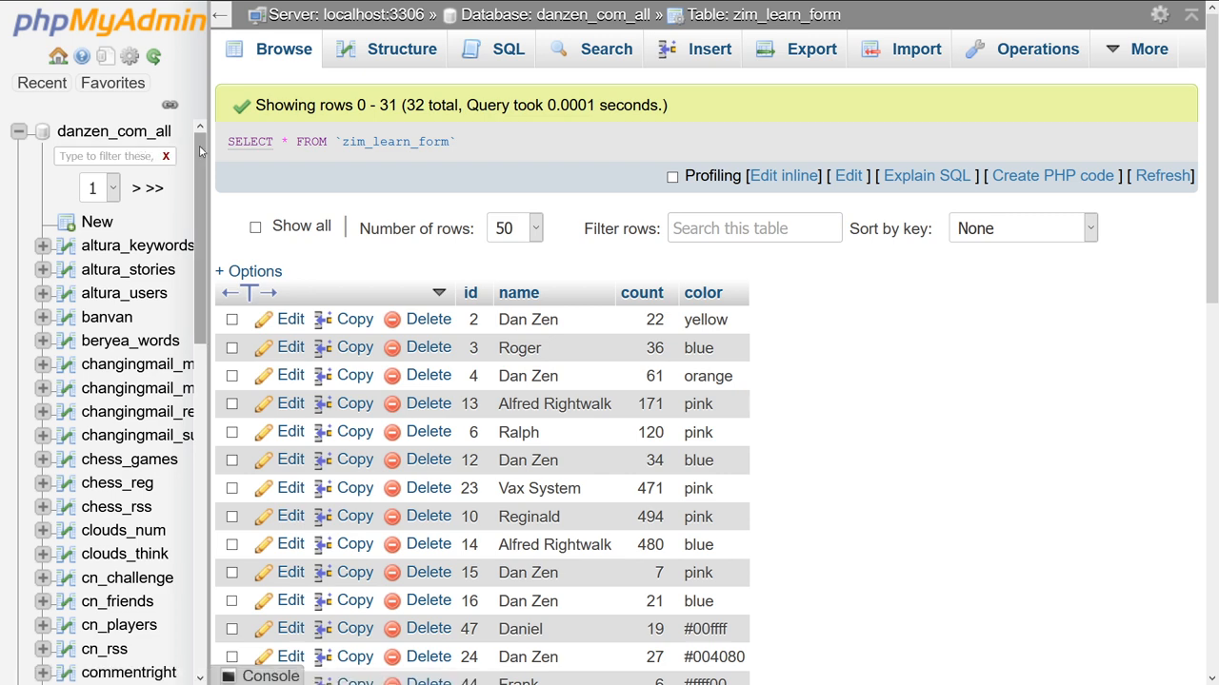
pyautogui.moveTo(199, 145); pyautogui.dragTo(202, 533)
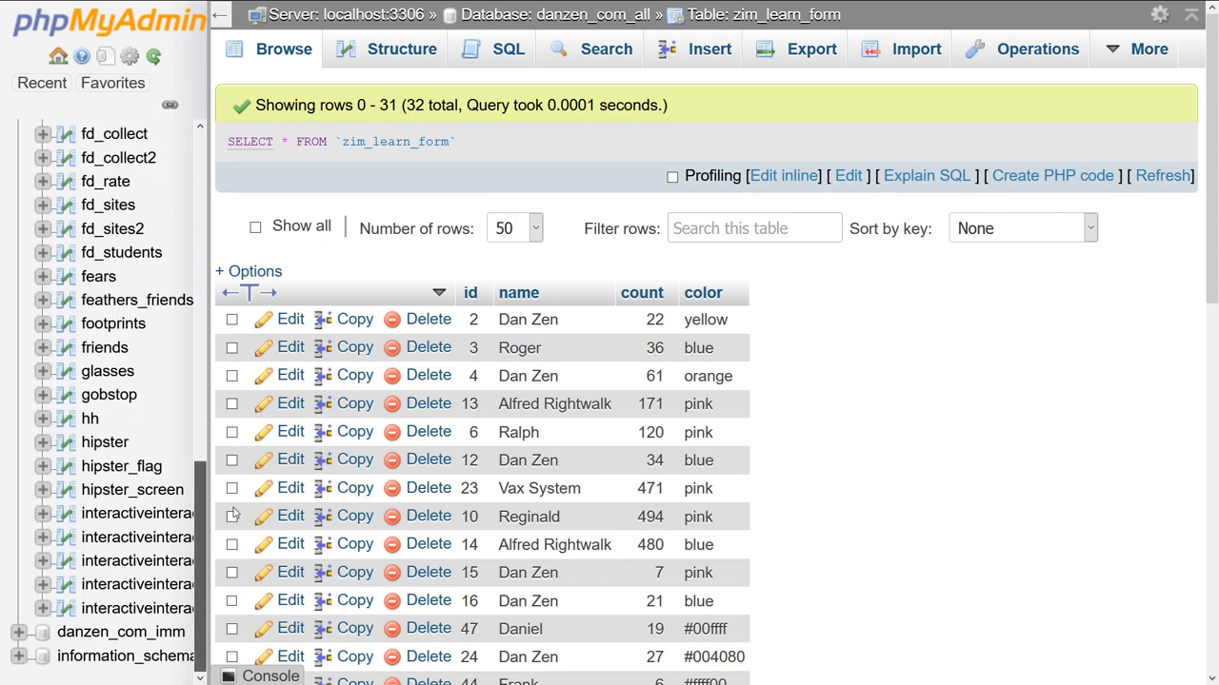
pyautogui.scroll(10, 133, 380)
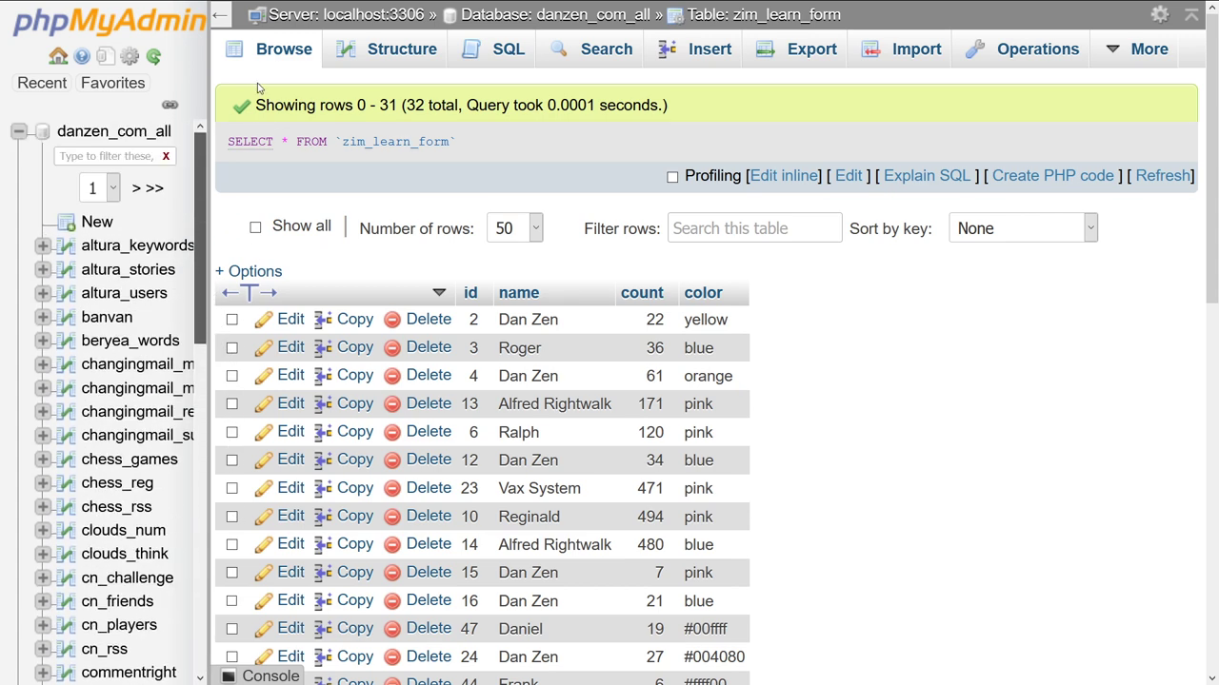
# Page the table list forward to page 3 where the zenmix and zim tables appear.
pyautogui.click(135, 190)
pyautogui.moveTo(201, 238); pyautogui.dragTo(216, 357)
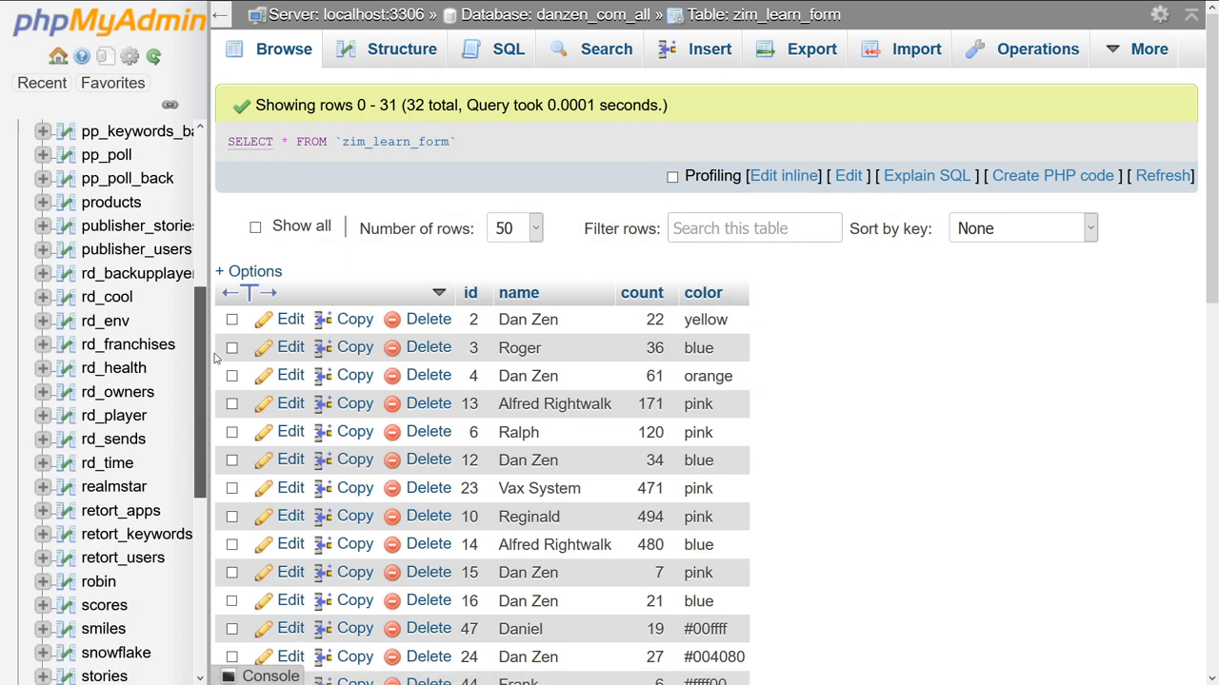
pyautogui.scroll(-5, 134, 381)
pyautogui.scroll(10, 133, 381)
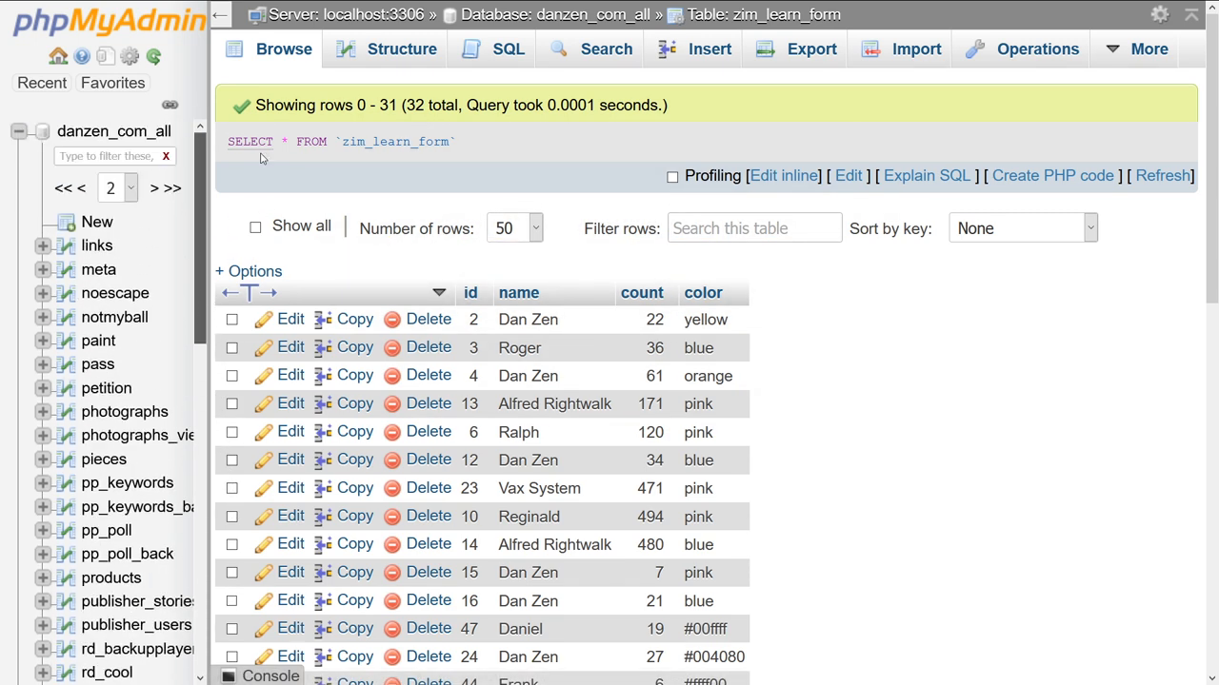
pyautogui.click(166, 188)
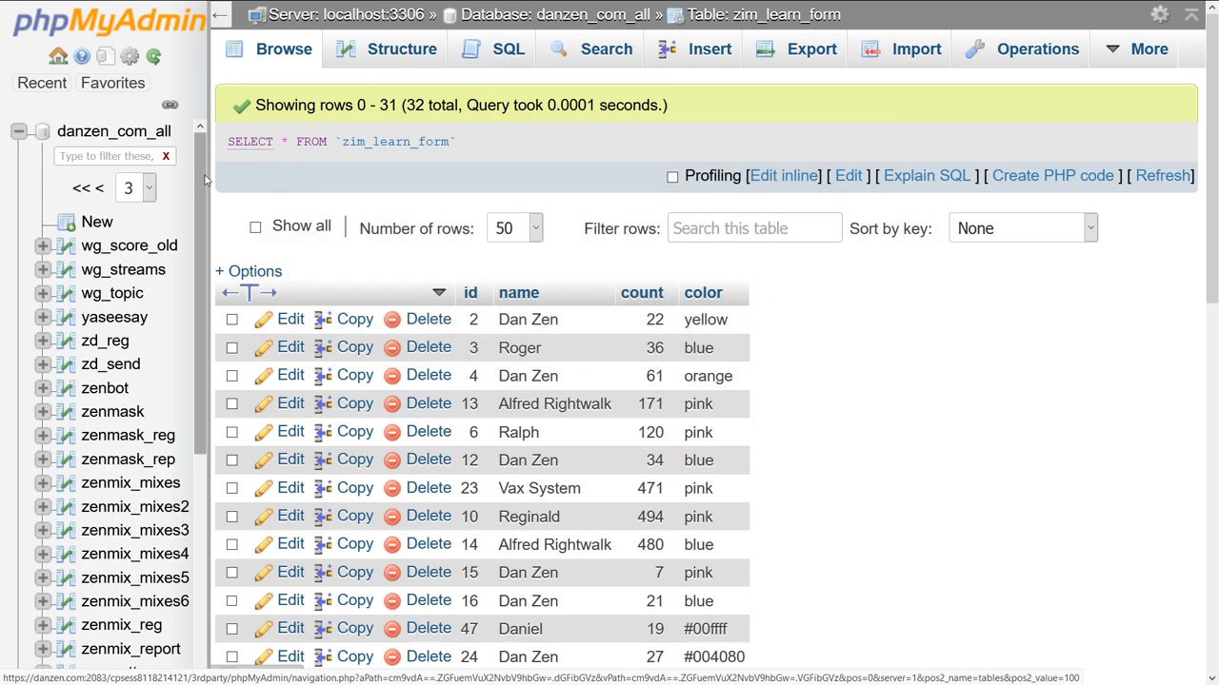
pyautogui.moveTo(205, 179); pyautogui.dragTo(204, 400)
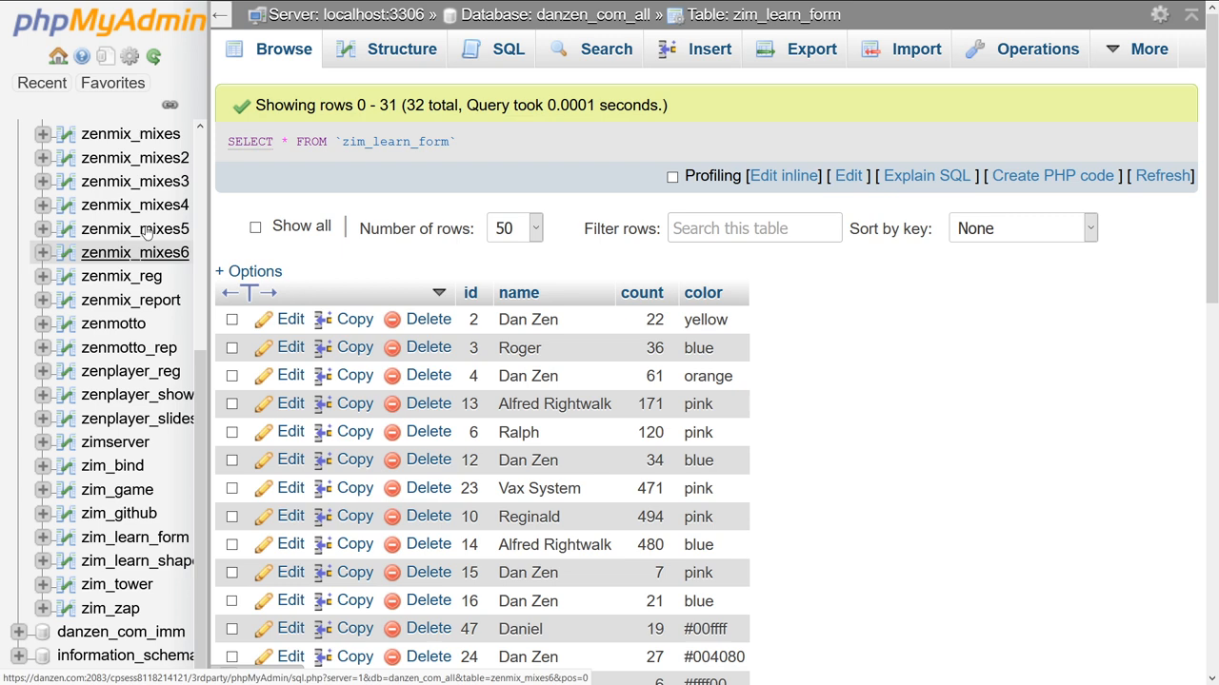
pyautogui.moveTo(201, 362); pyautogui.dragTo(198, 124)
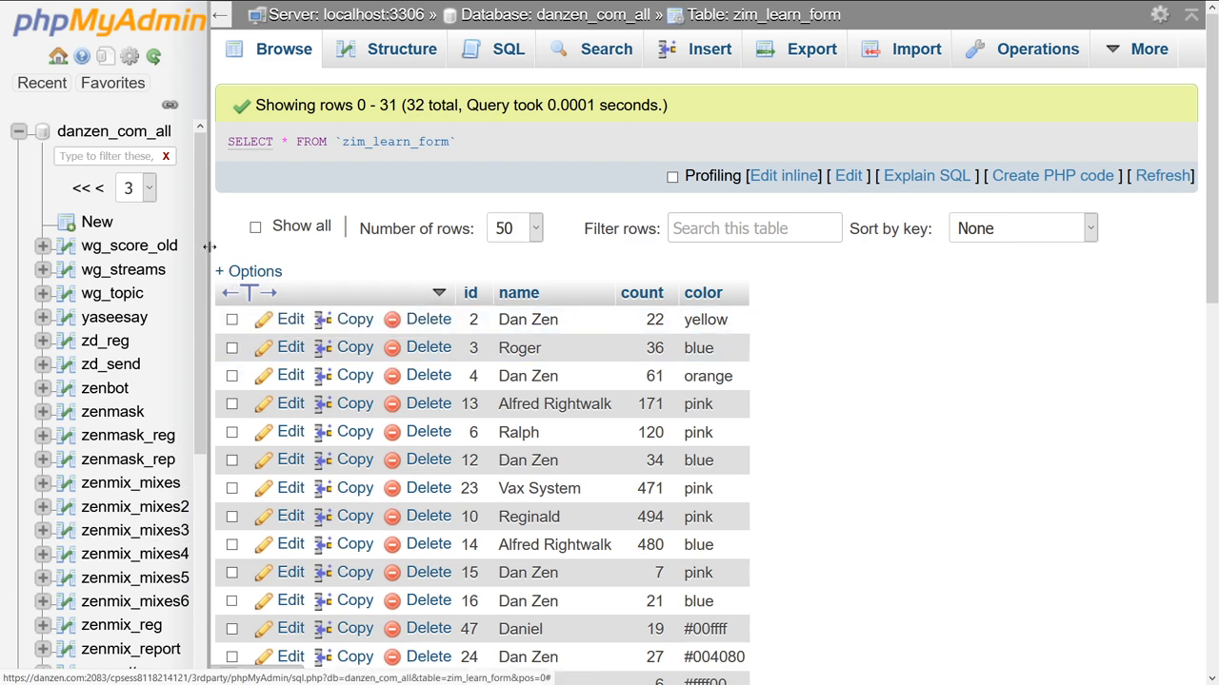
pyautogui.scroll(-10, 124, 381)
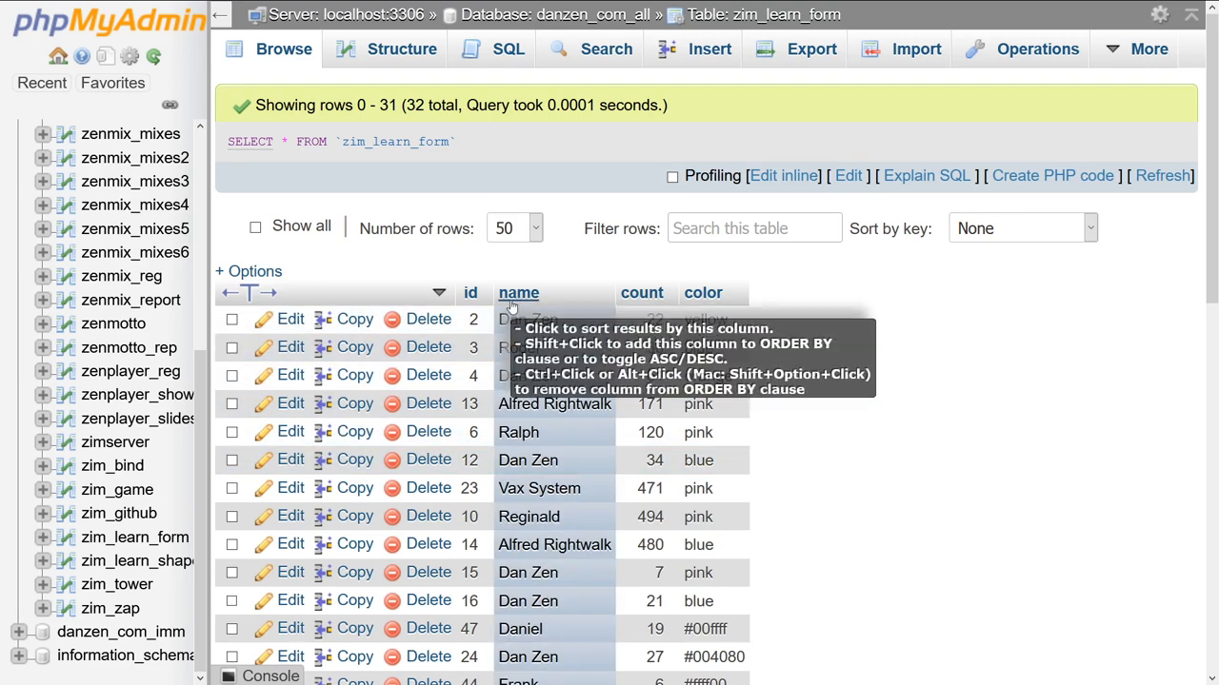
pyautogui.click(402, 49)
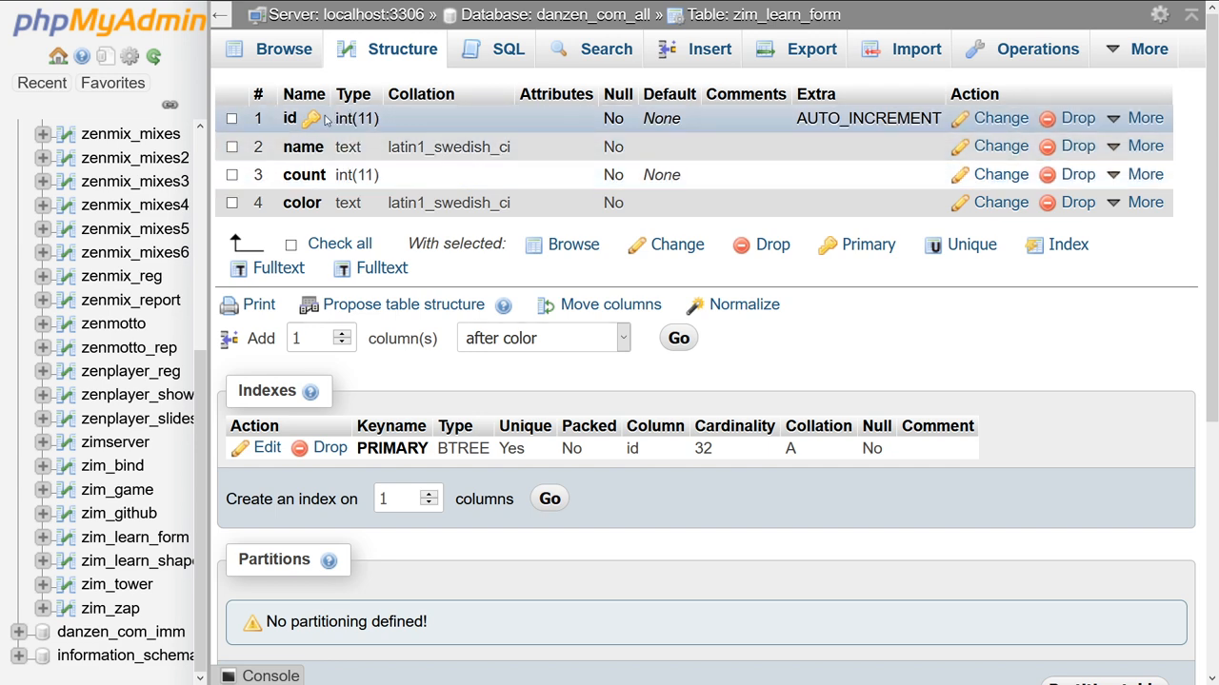
pyautogui.doubleClick(345, 146)
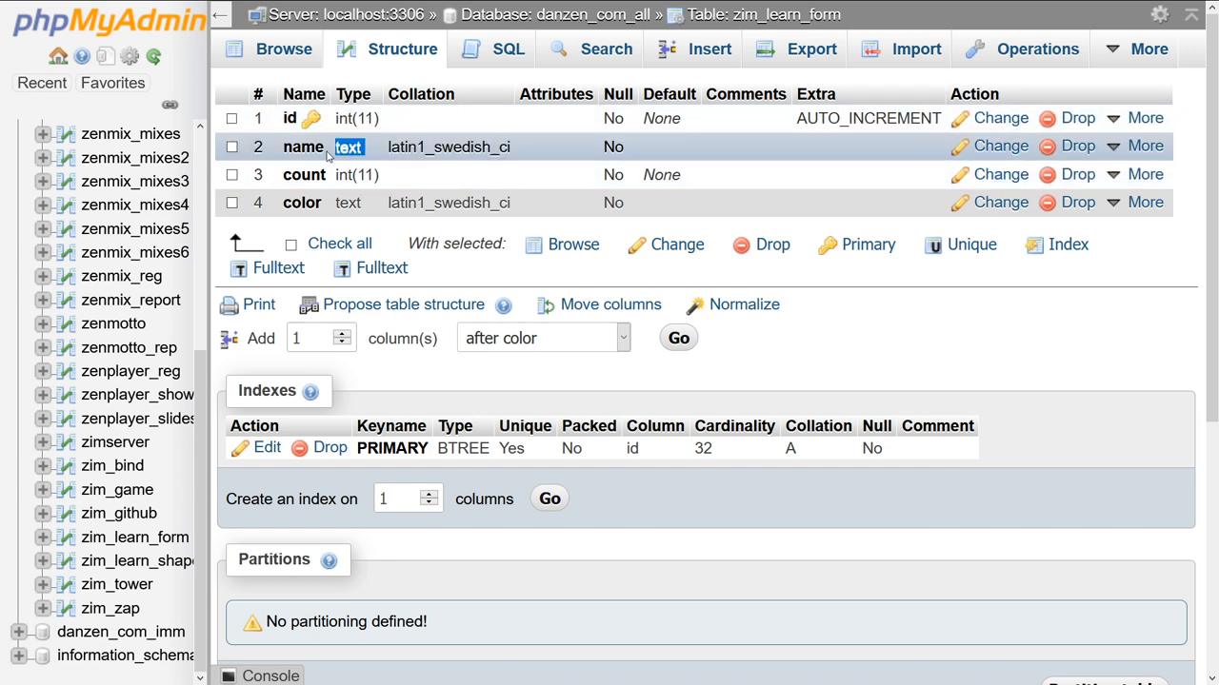
pyautogui.click(344, 176)
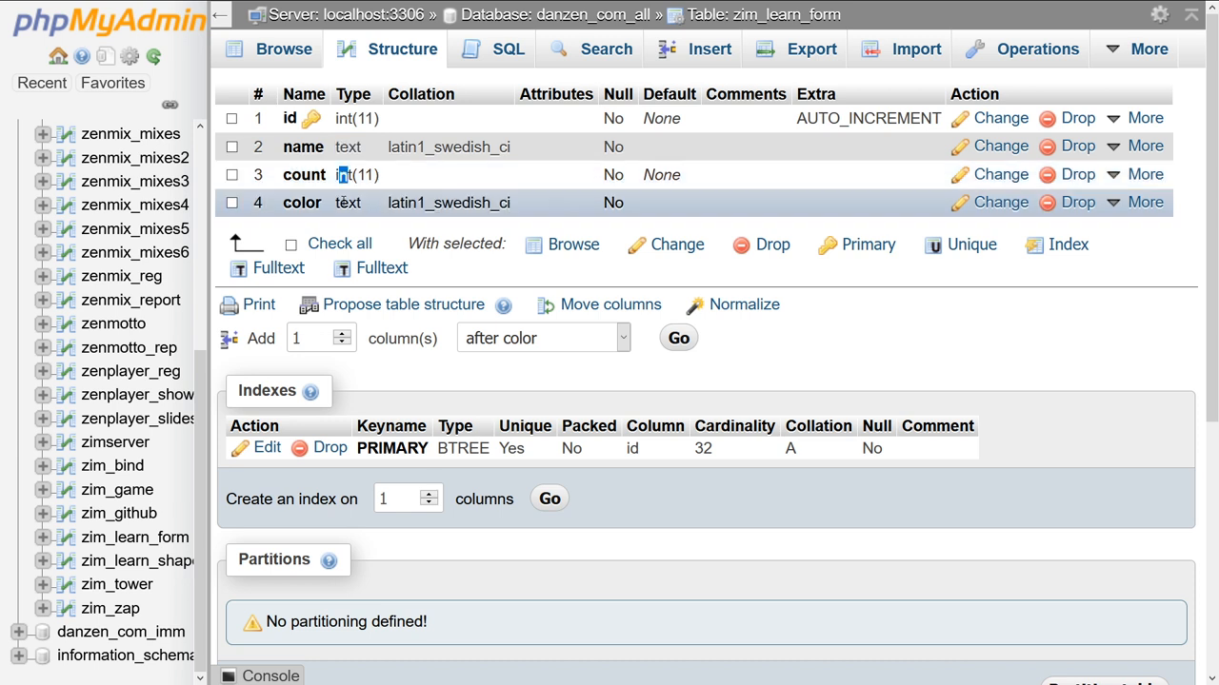
pyautogui.doubleClick(344, 203)
pyautogui.click(376, 203)
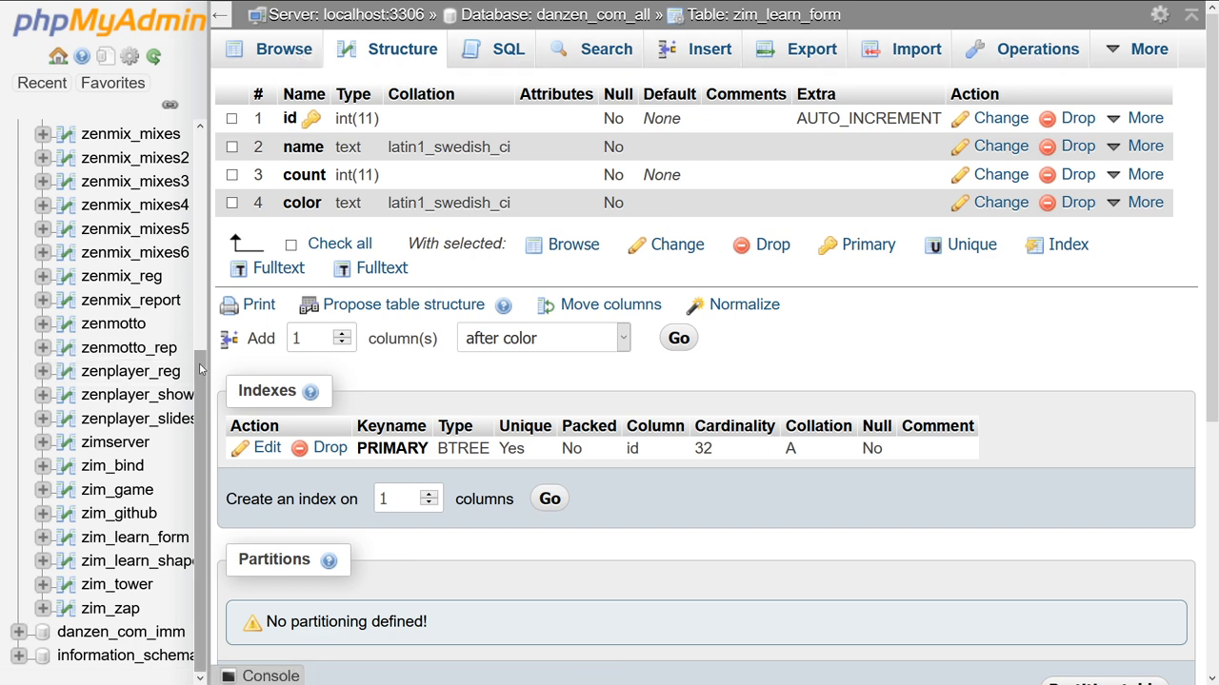
pyautogui.scroll(5, 124, 381)
pyautogui.scroll(5, 124, 381)
pyautogui.click(283, 49)
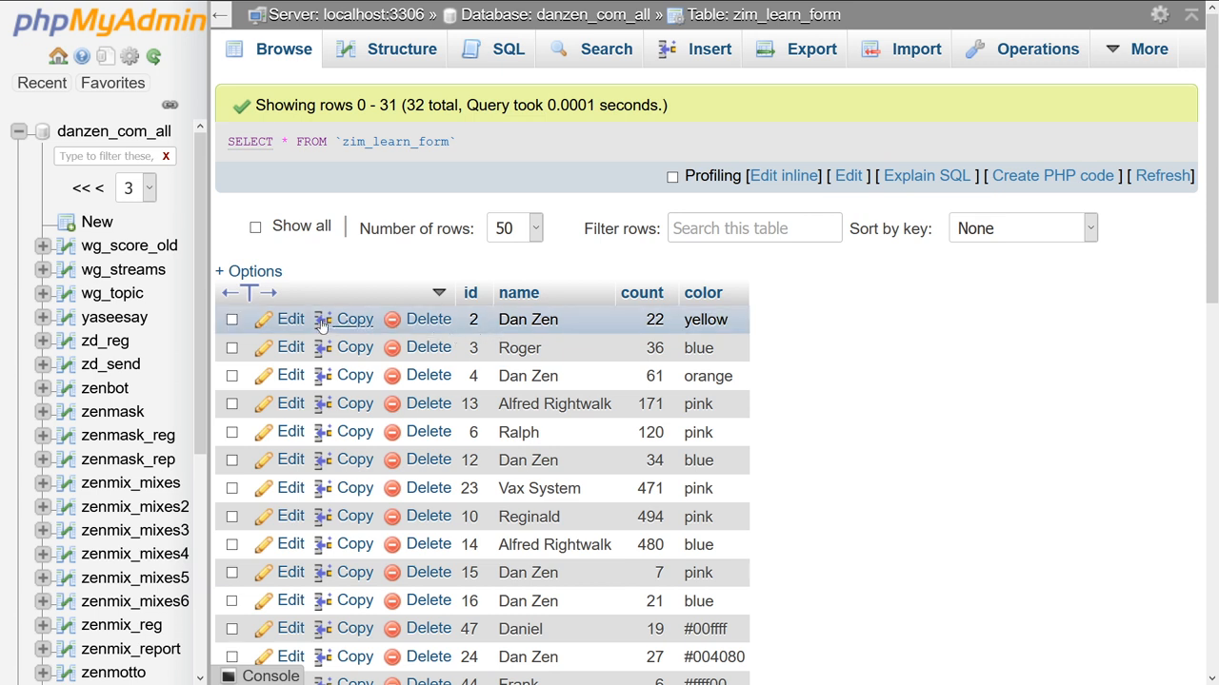
# Peek at the Dan Zen row's edit form and the rows-per-page choices, leaving both unchanged.
pyautogui.click(291, 319)
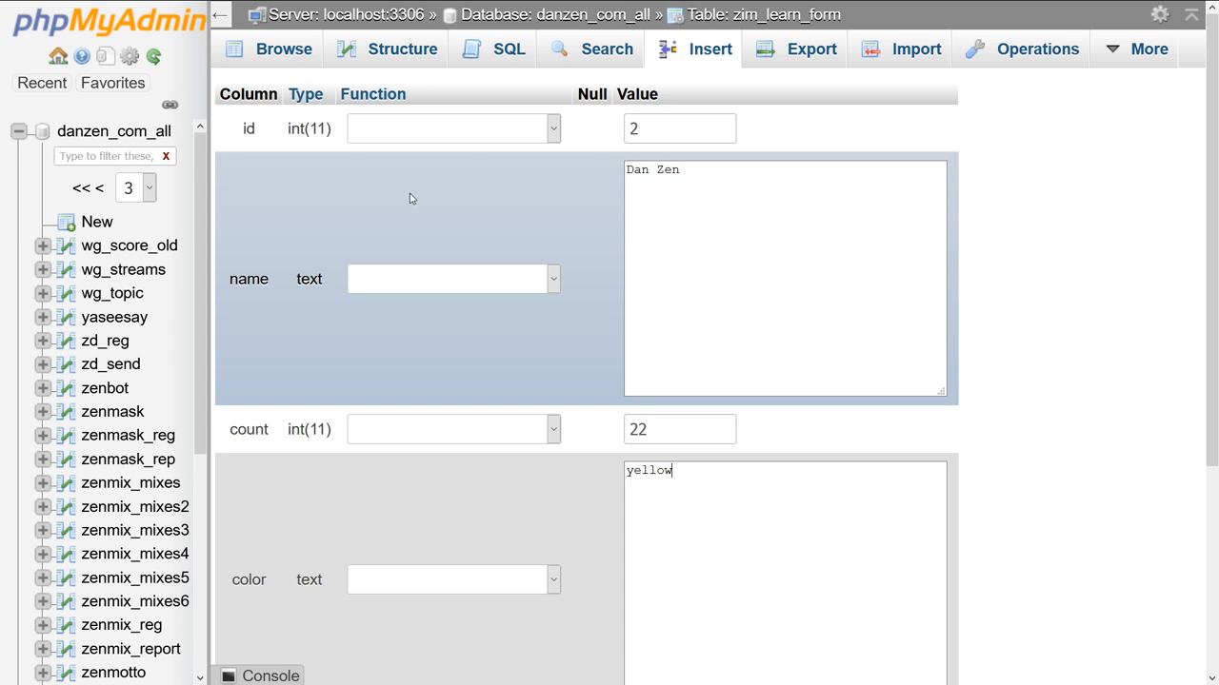
pyautogui.click(285, 52)
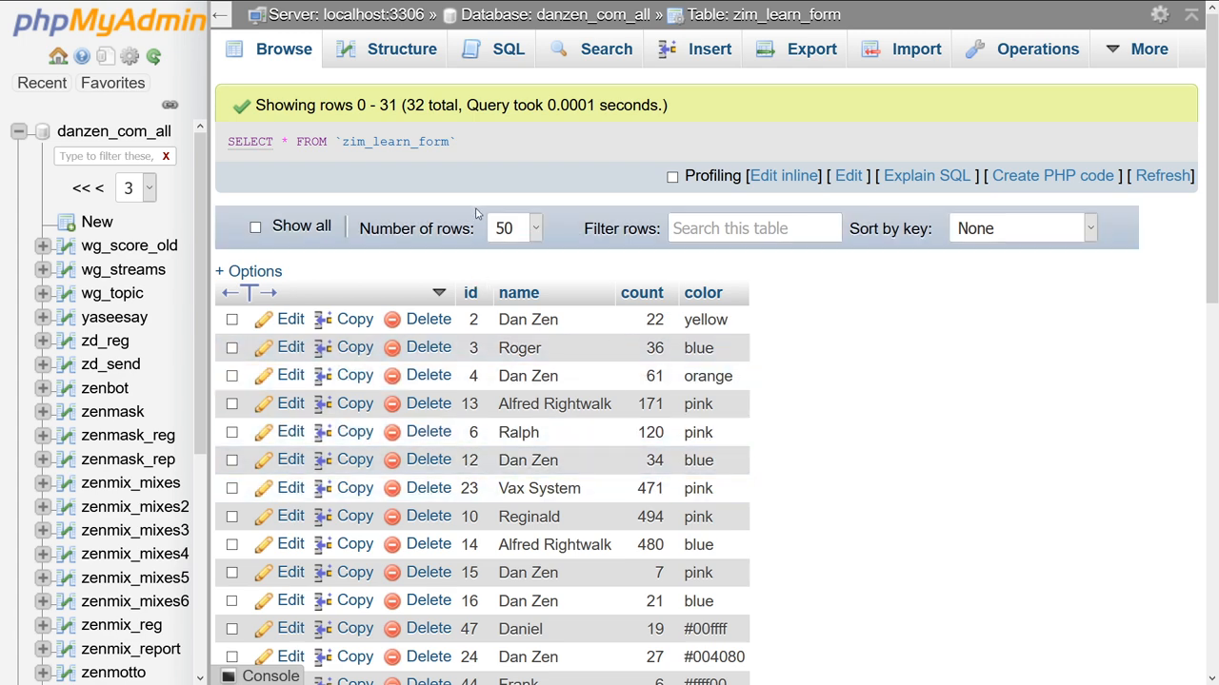
pyautogui.click(535, 229)
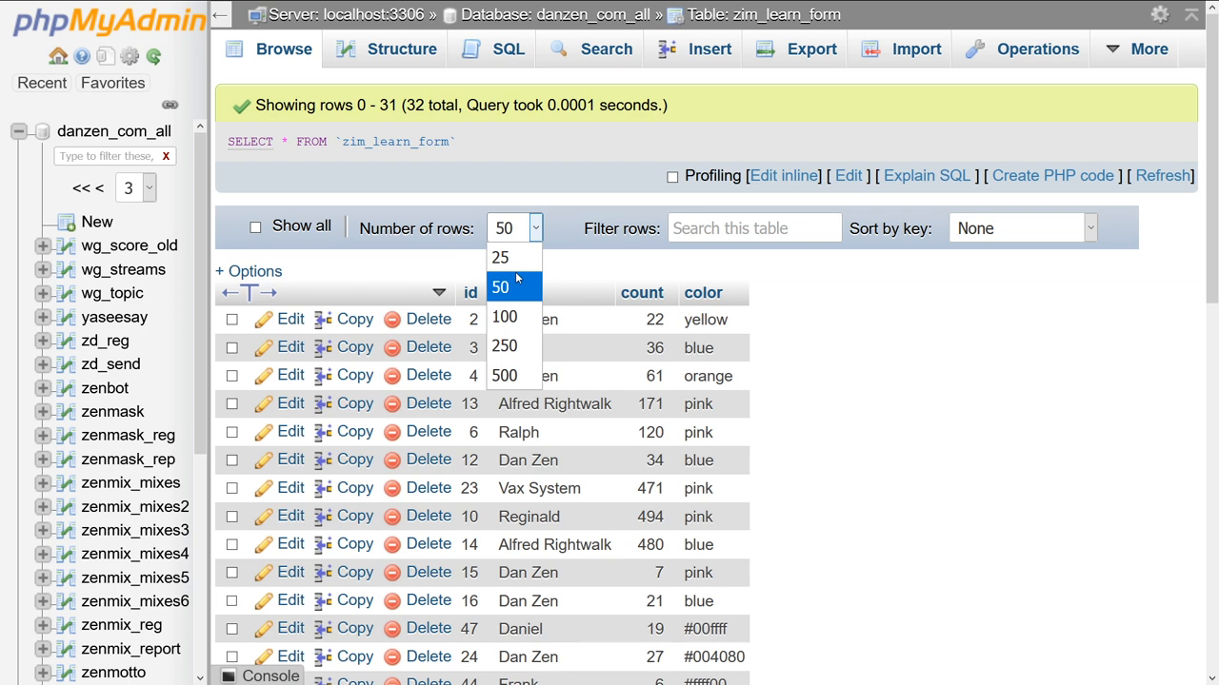
pyautogui.click(952, 329)
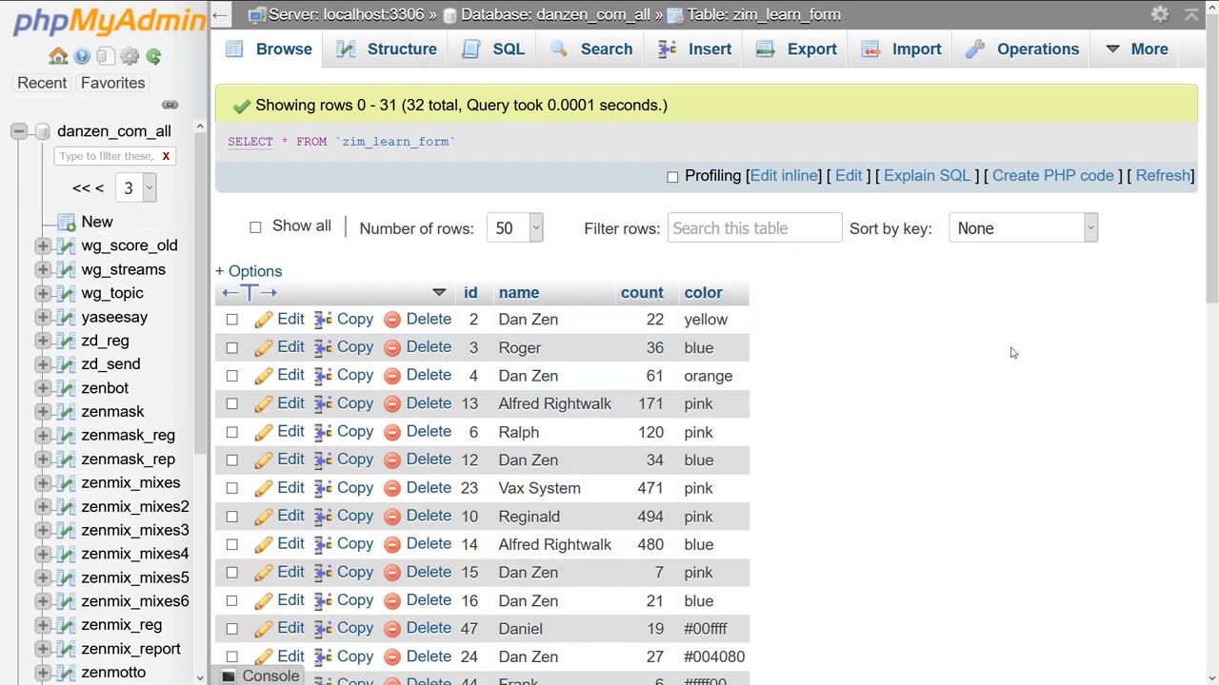
# Start a new table in danzen_com_all named zim_learn_sample, dismissing the missing-value warning.
pyautogui.click(97, 221)
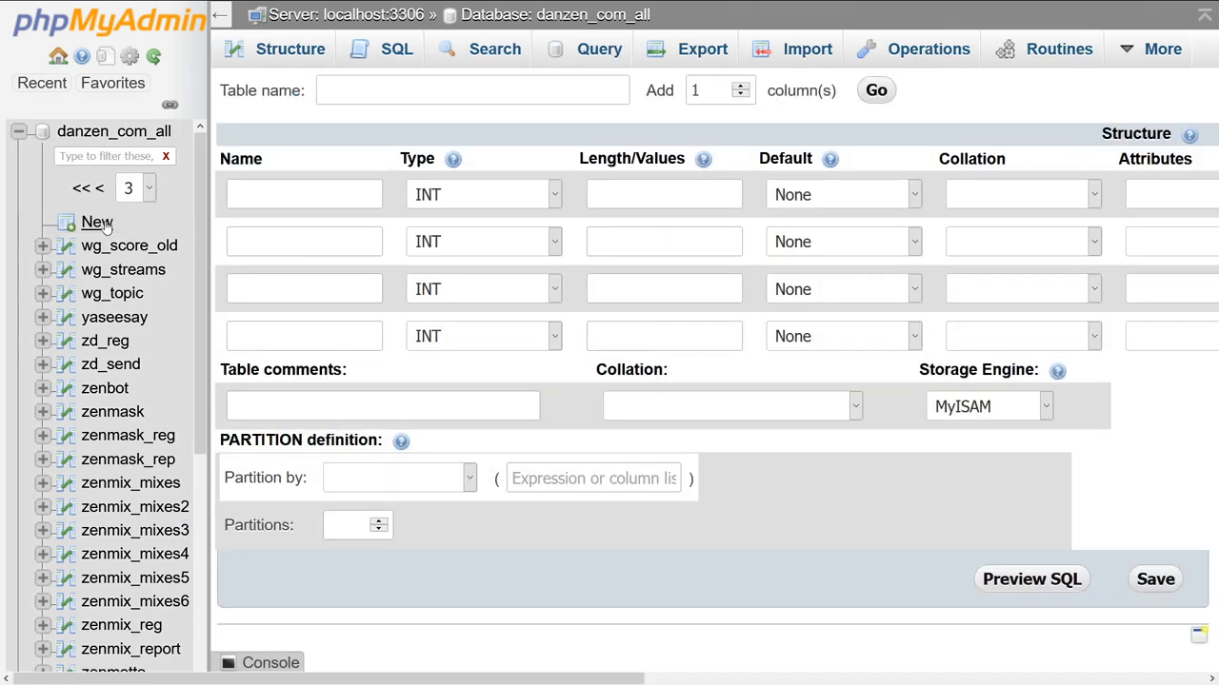
pyautogui.click(390, 88)
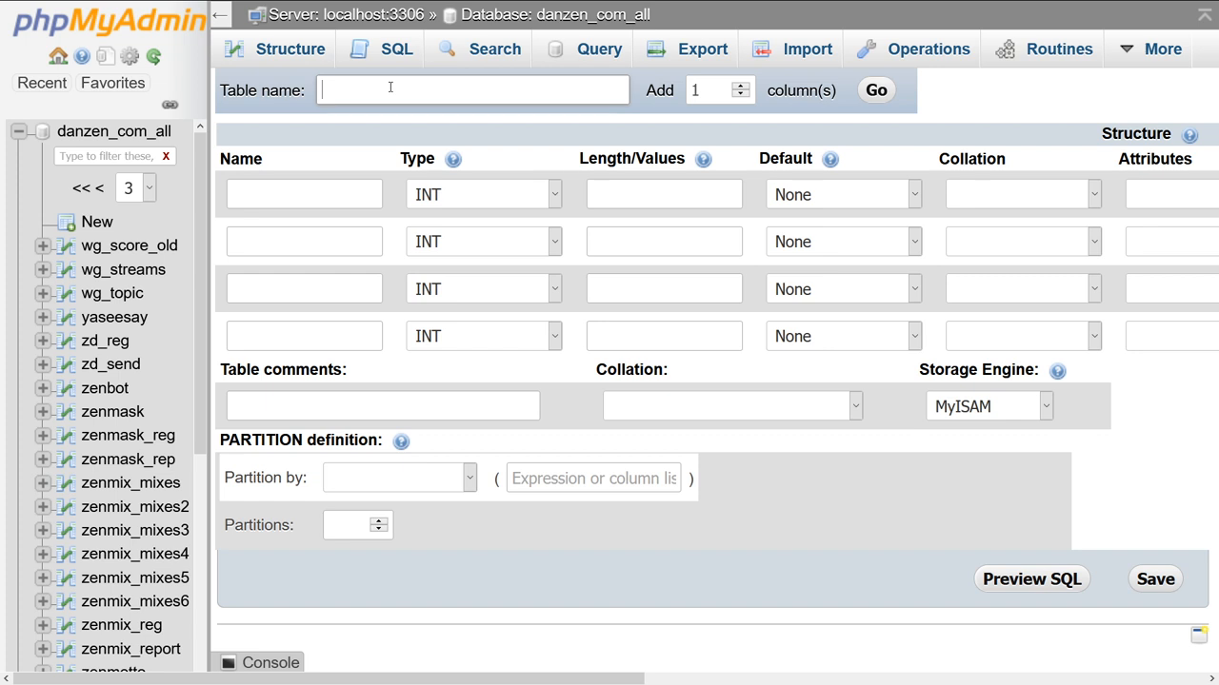
pyautogui.write('zim_')
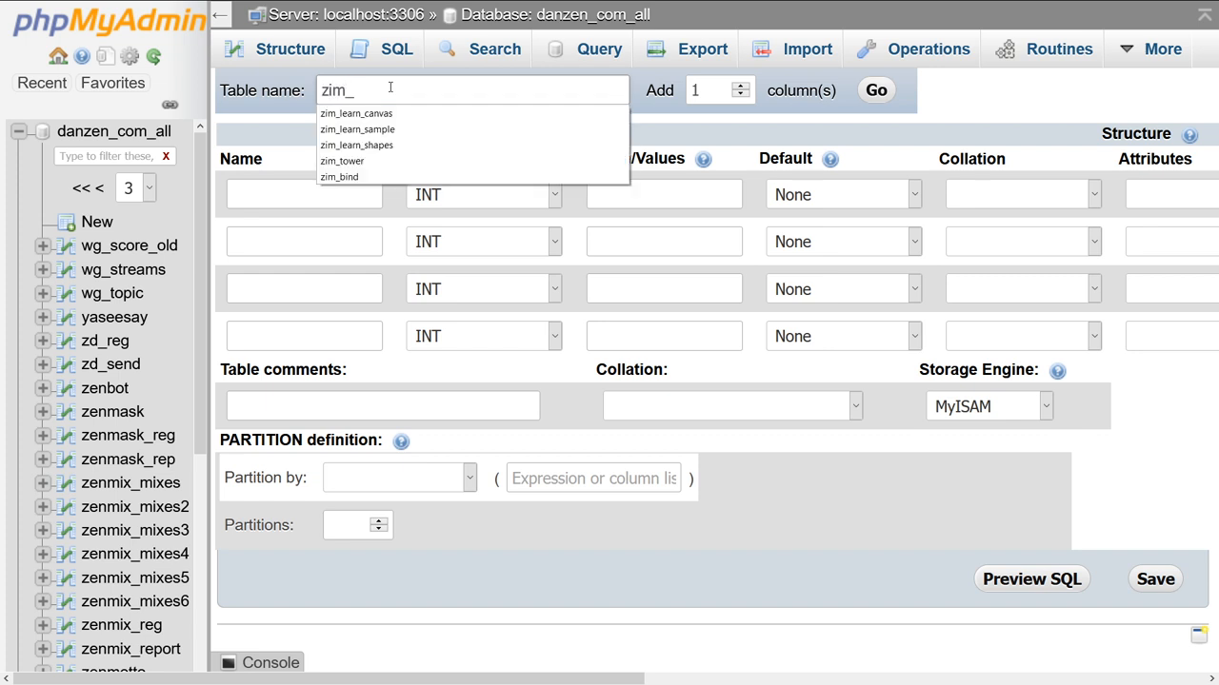
pyautogui.write('learn')
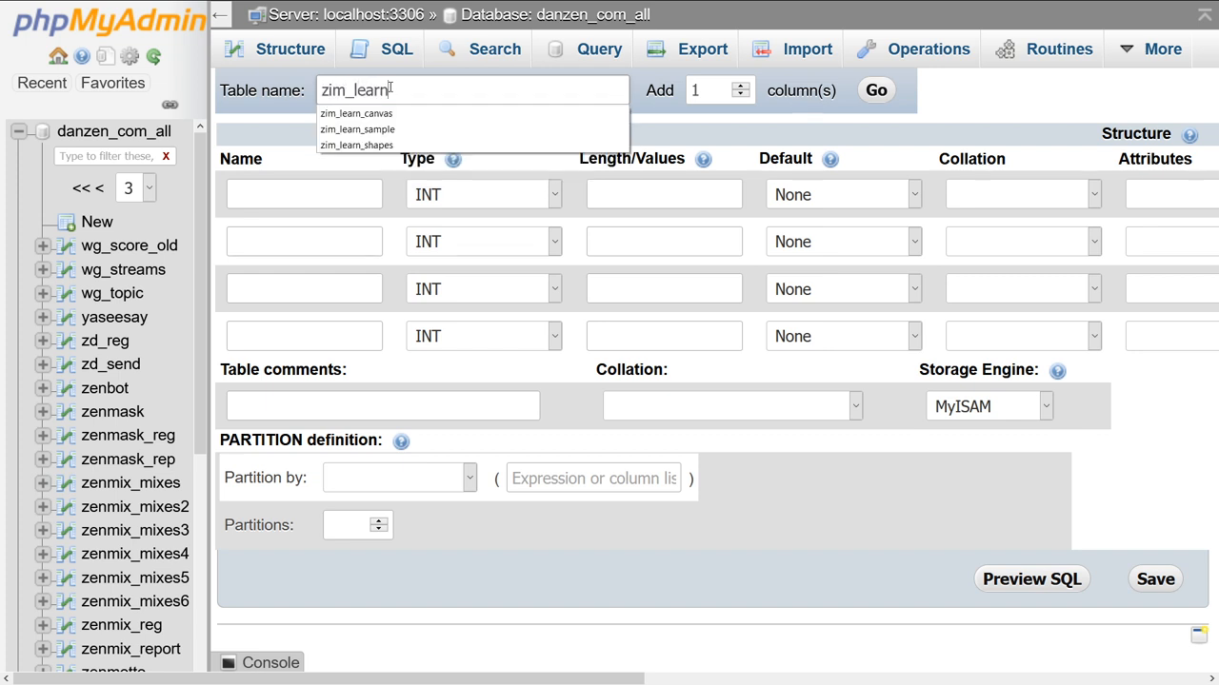
pyautogui.write('_sam')
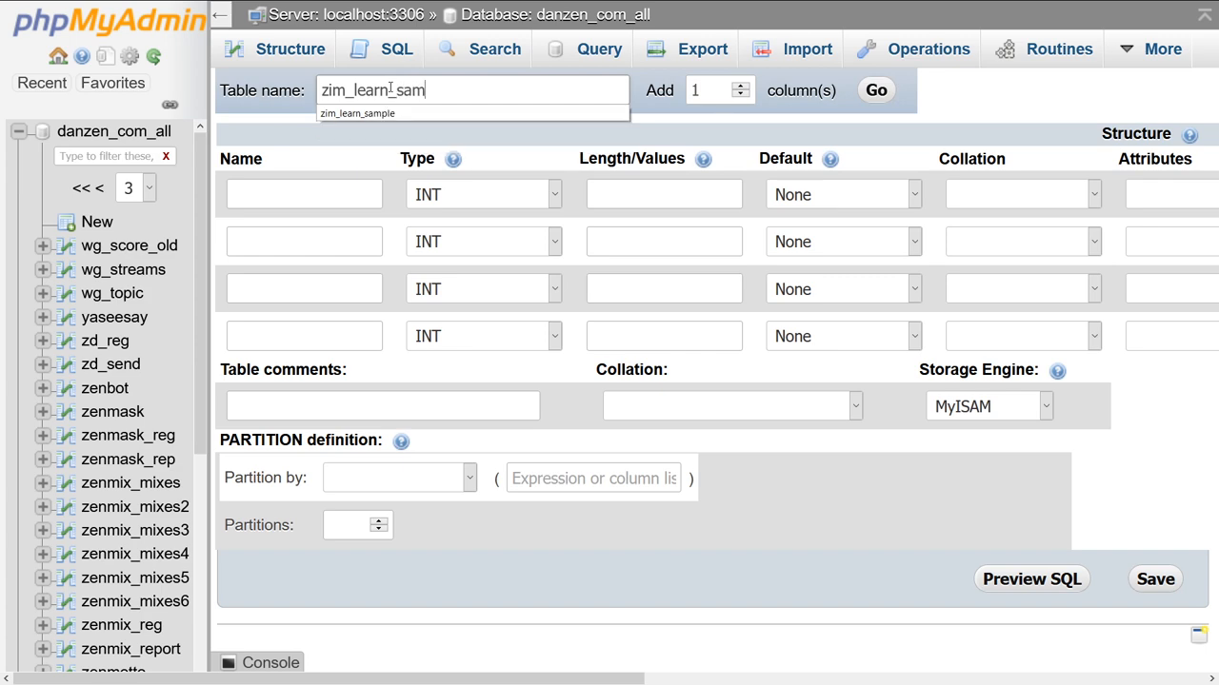
pyautogui.write('ple')
pyautogui.press('Return')
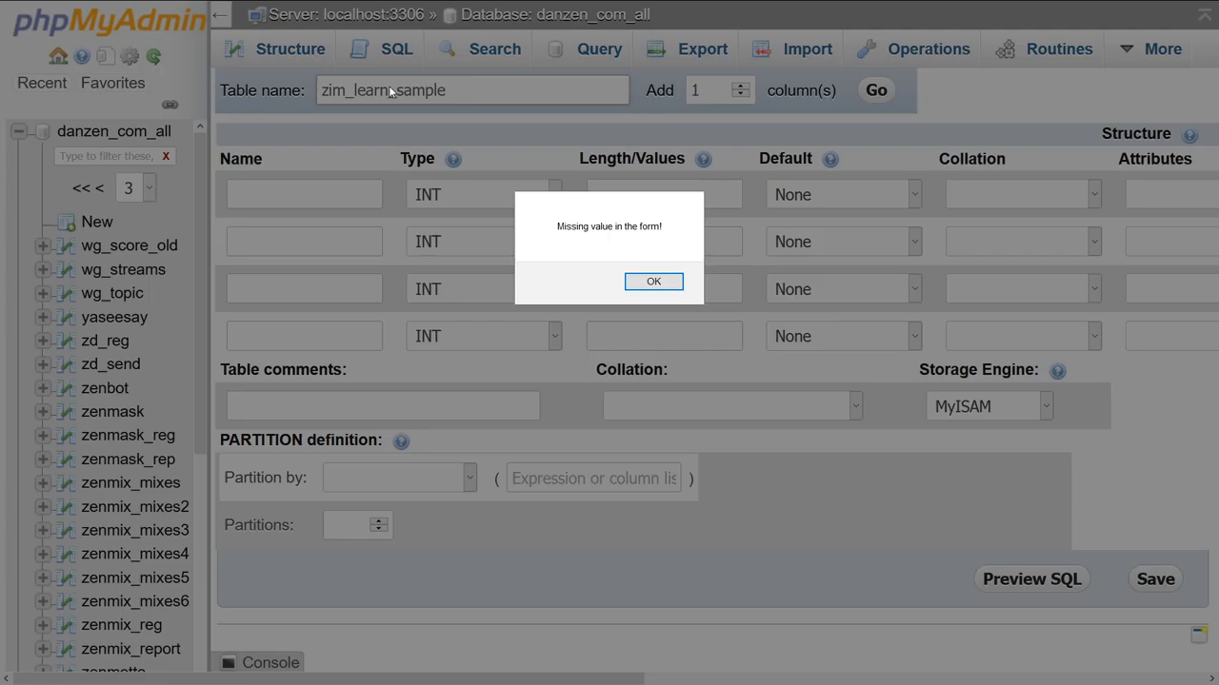
pyautogui.click(653, 280)
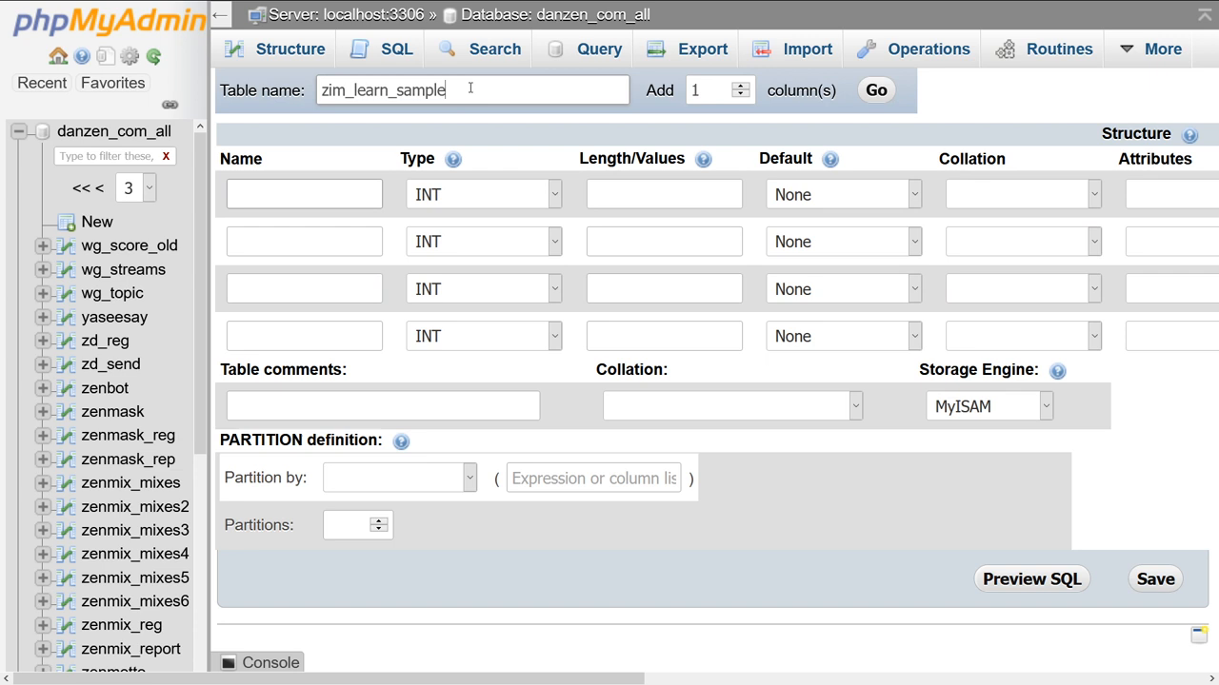
# Name the four columns id, name, count and color, fixing a typo in name.
pyautogui.click(313, 197)
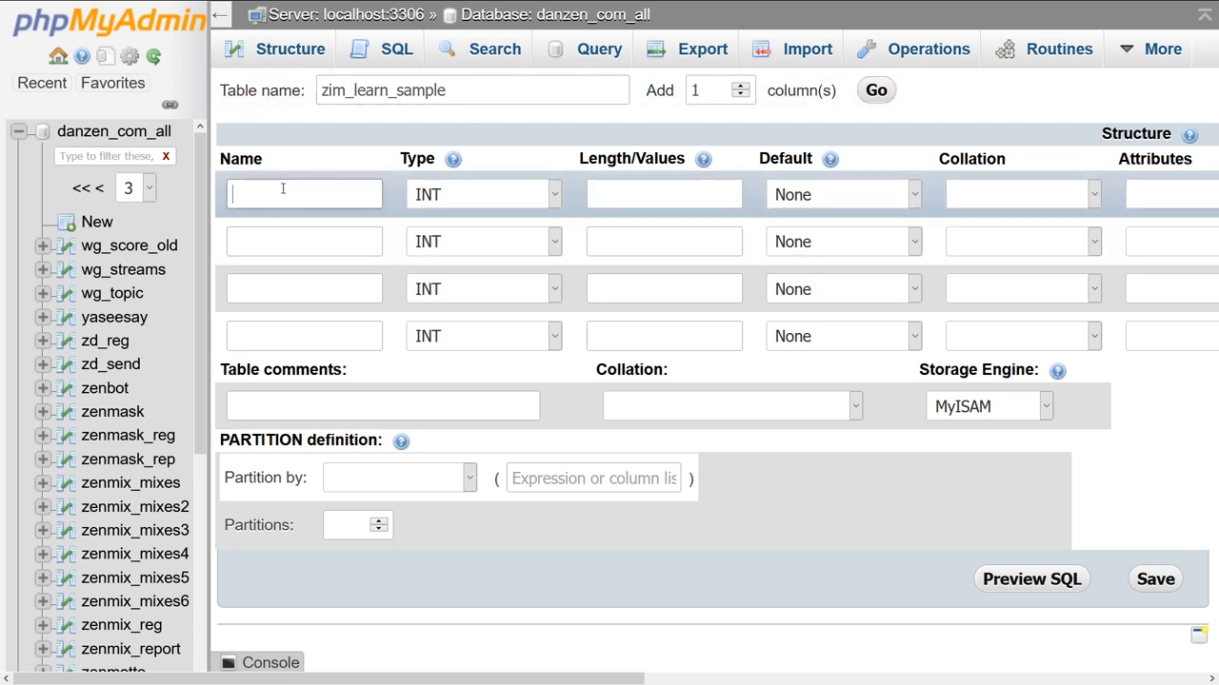
pyautogui.click(282, 188)
pyautogui.write('id')
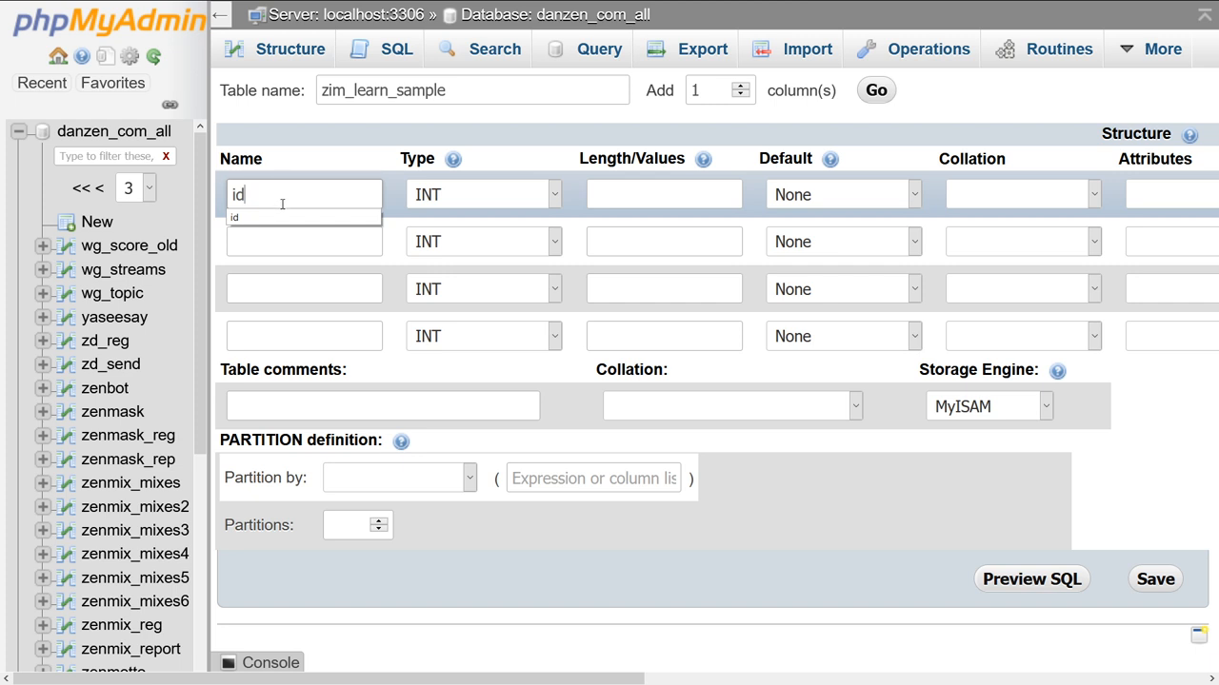
pyautogui.click(283, 242)
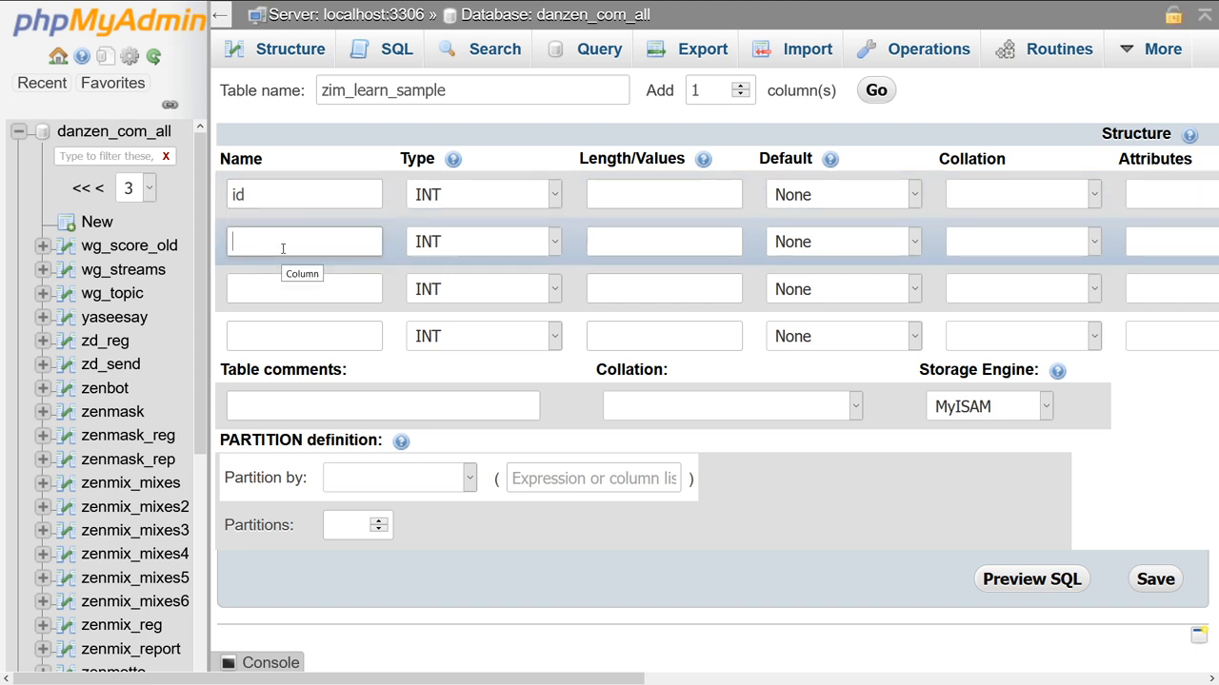
pyautogui.write('colo')
pyautogui.press('BackSpace')
pyautogui.press('BackSpace')
pyautogui.press('BackSpace')
pyautogui.press('BackSpace')
pyautogui.write('na,e')
pyautogui.press('BackSpace')
pyautogui.press('BackSpace')
pyautogui.write('me')
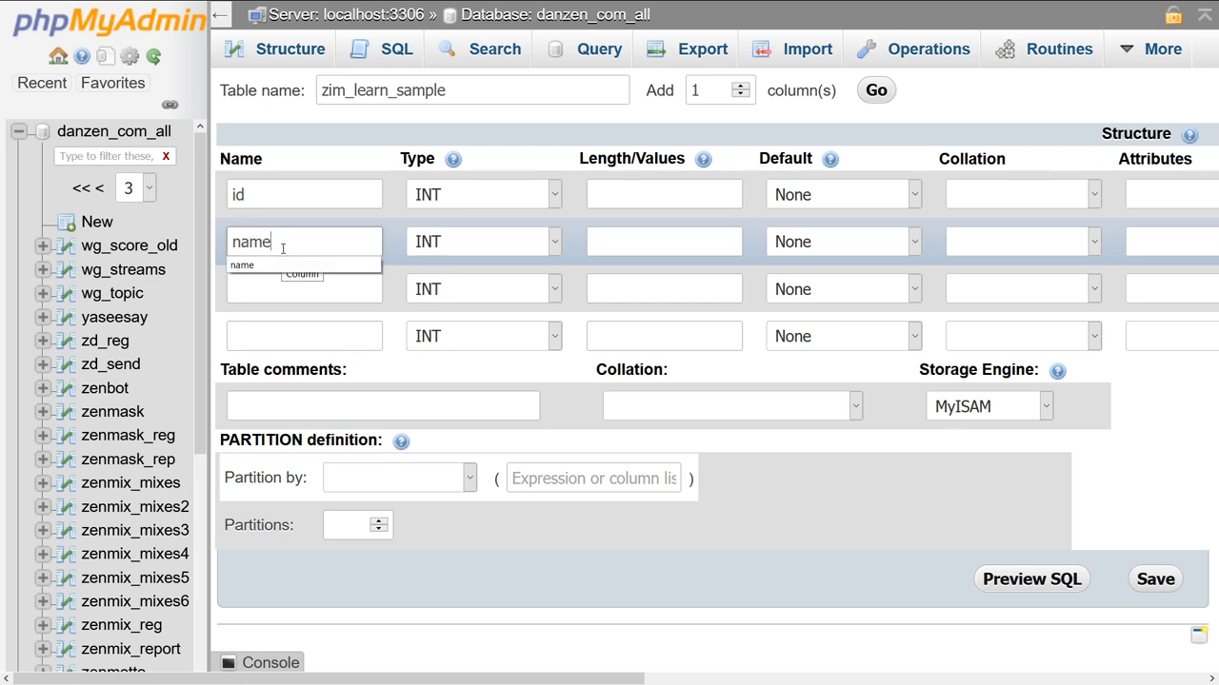
pyautogui.click(292, 288)
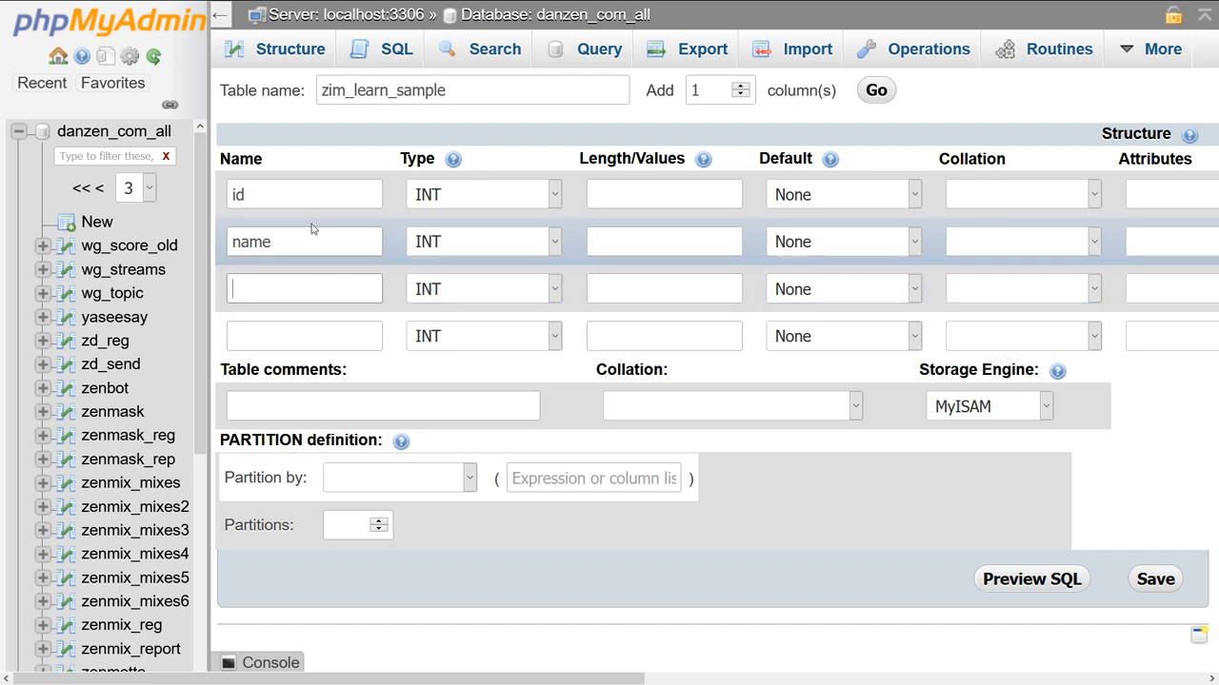
pyautogui.click(264, 282)
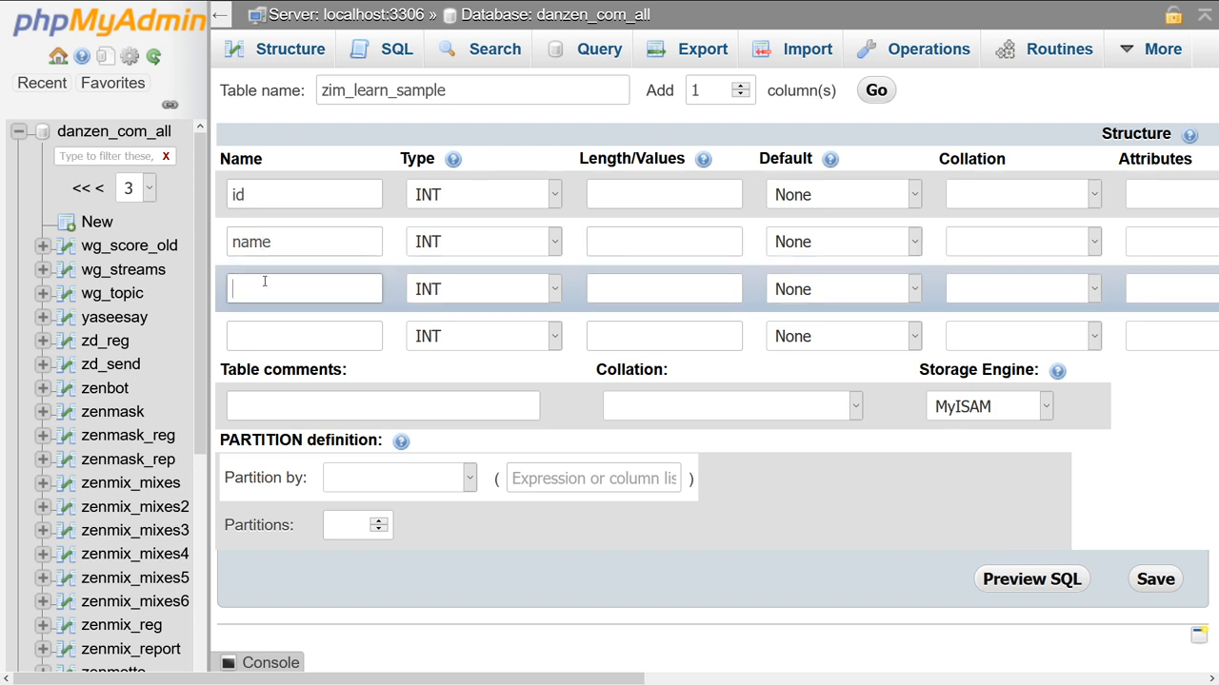
pyautogui.write('count')
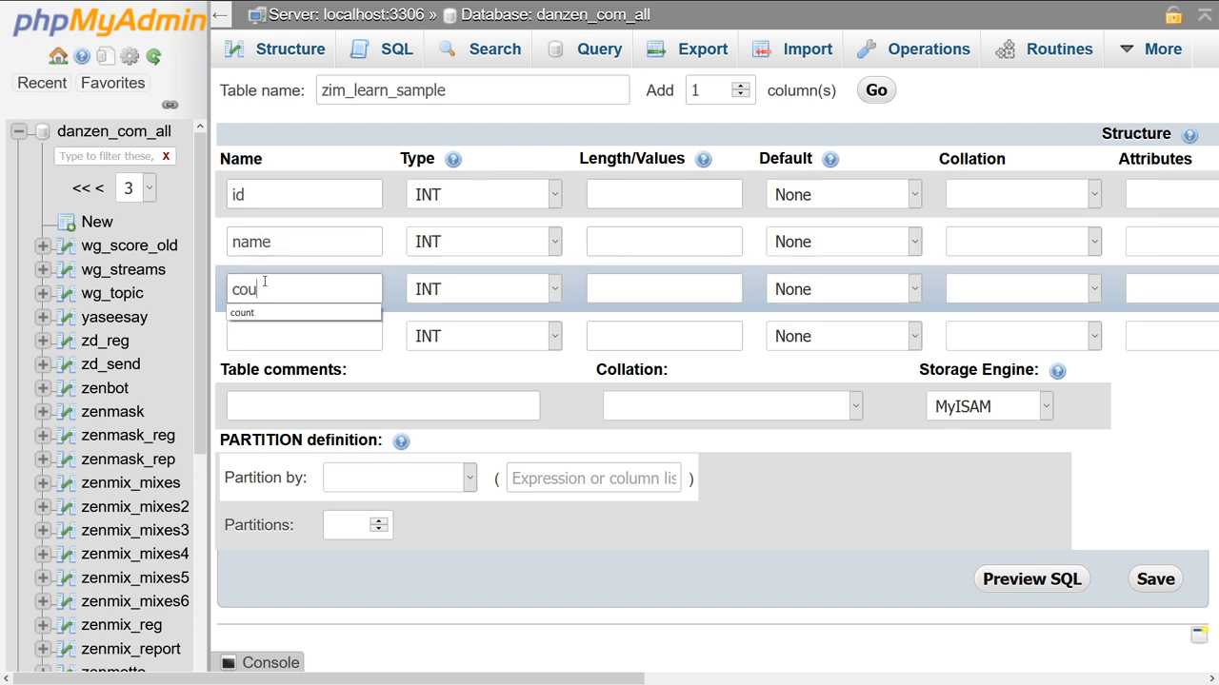
pyautogui.click(261, 329)
pyautogui.write('col')
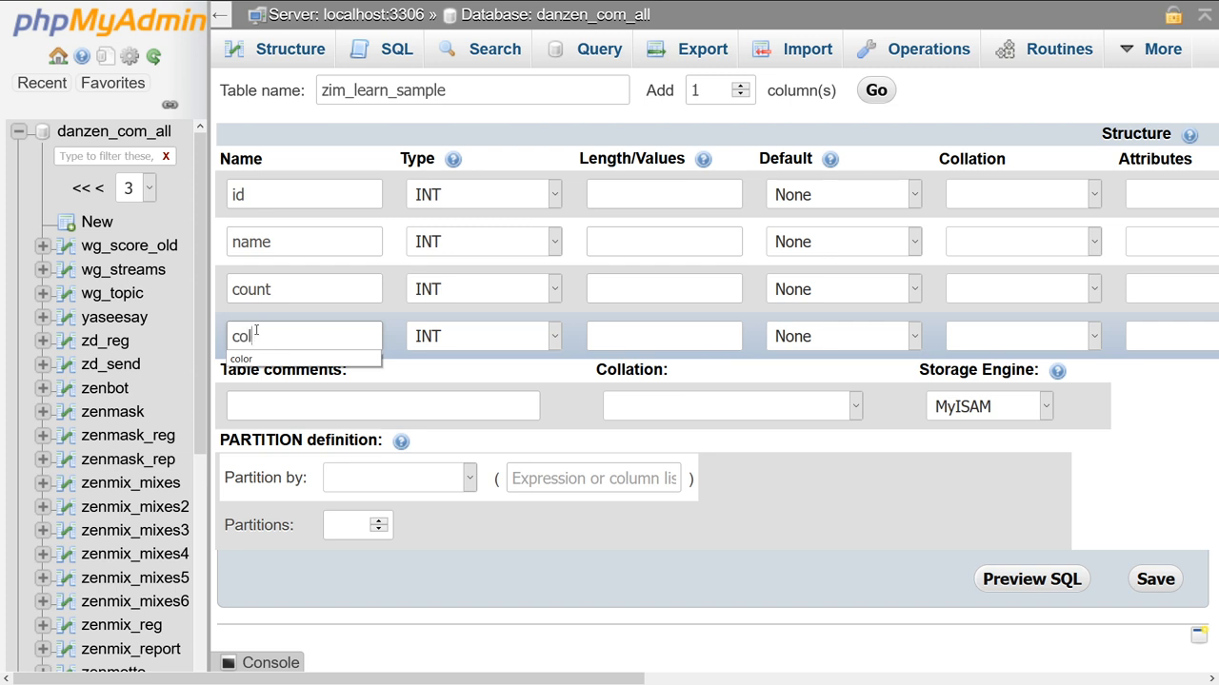
pyautogui.write('or')
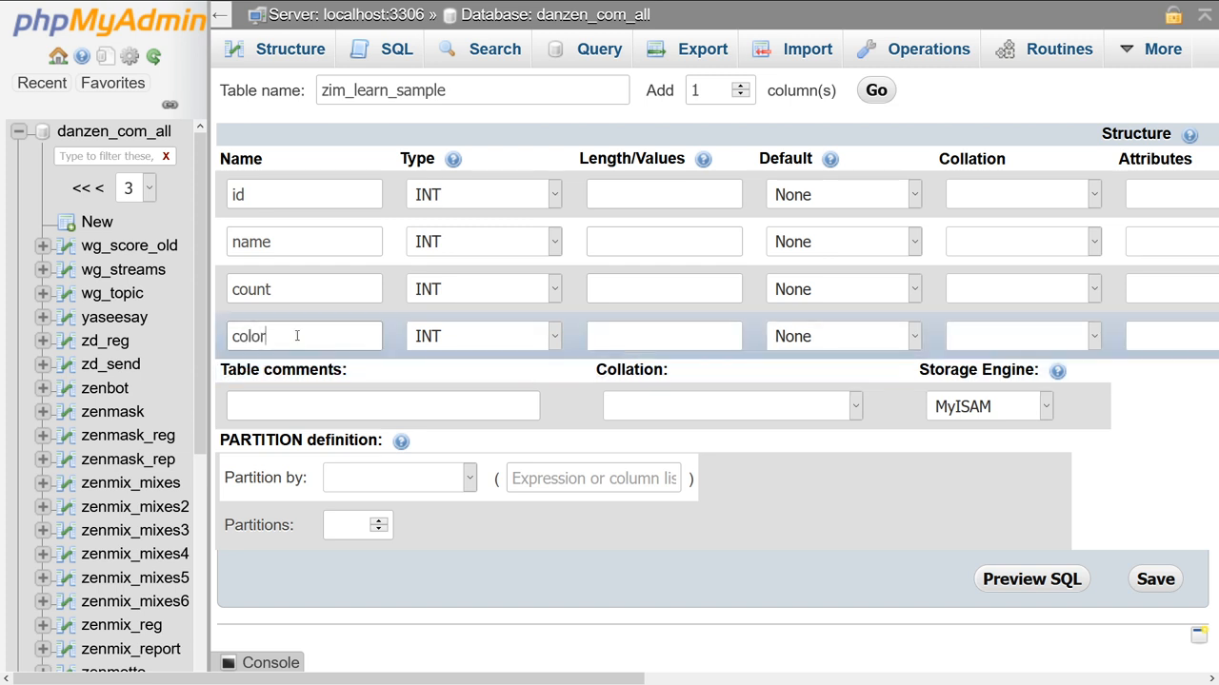
# Set name and color to TEXT, keeping id and count as INT.
pyautogui.click(450, 242)
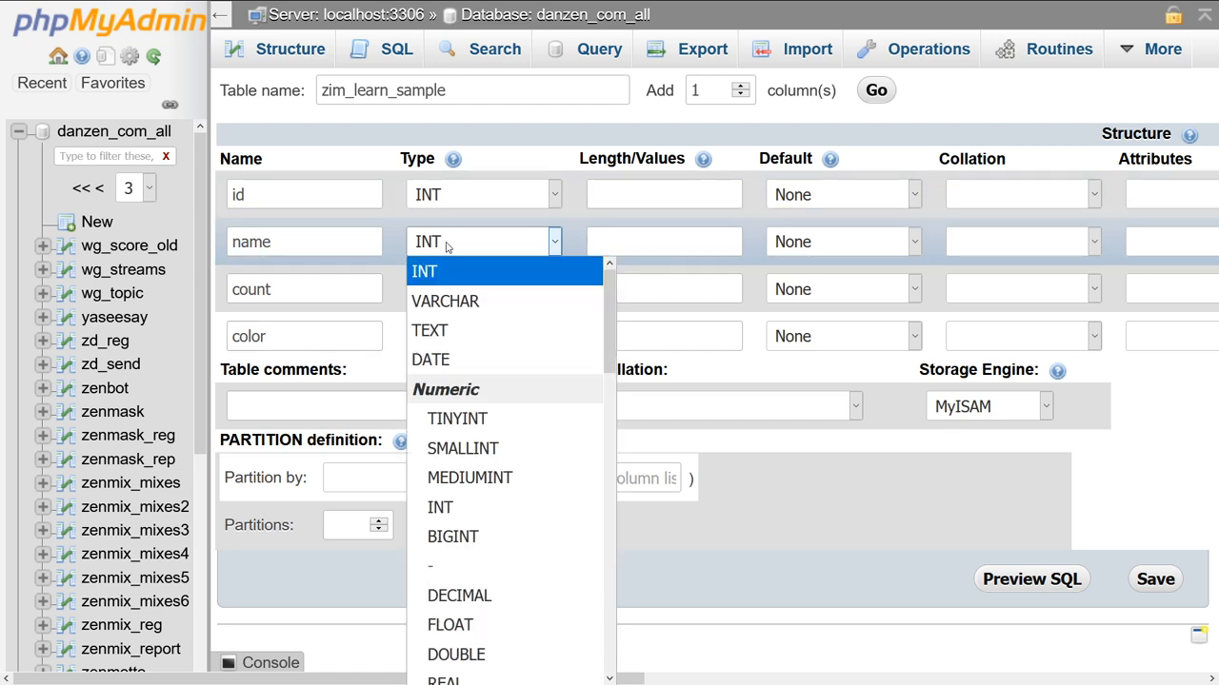
pyautogui.click(455, 331)
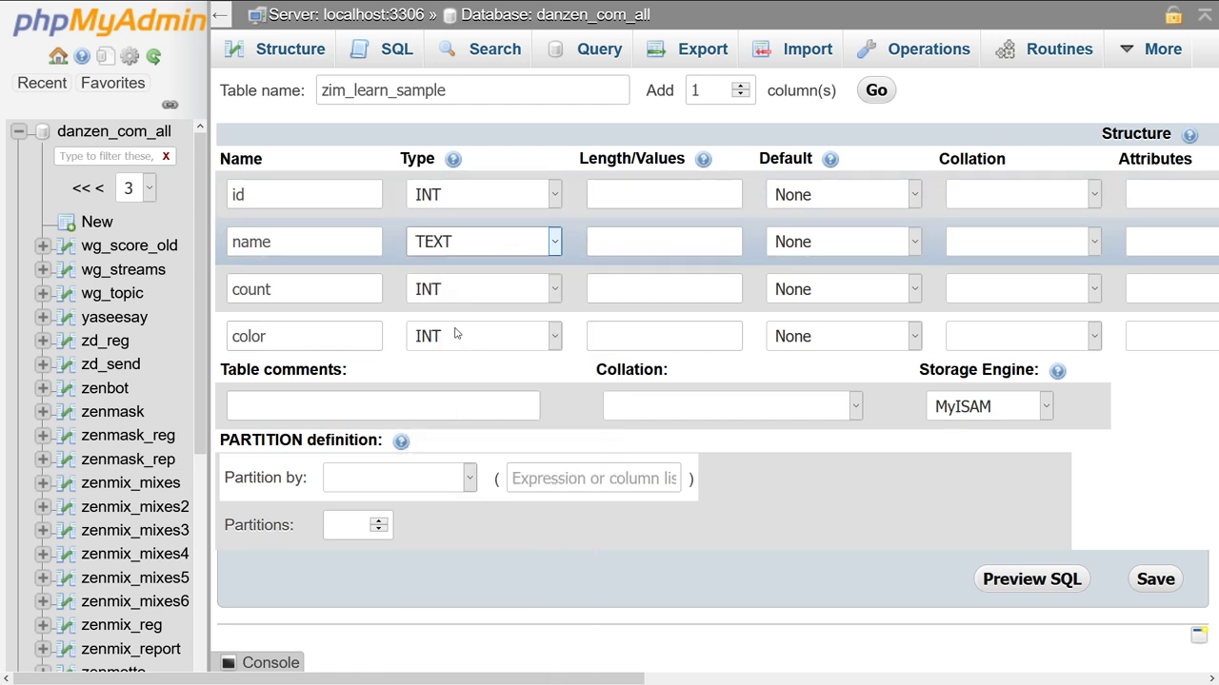
pyautogui.click(450, 242)
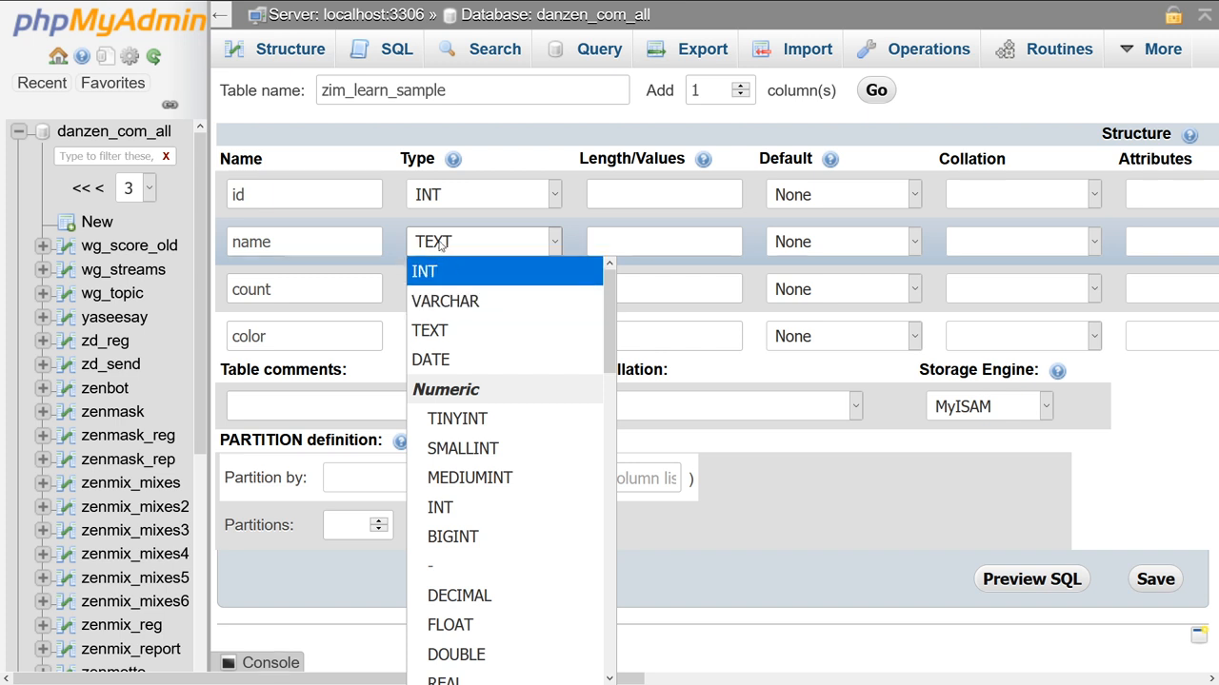
pyautogui.click(444, 250)
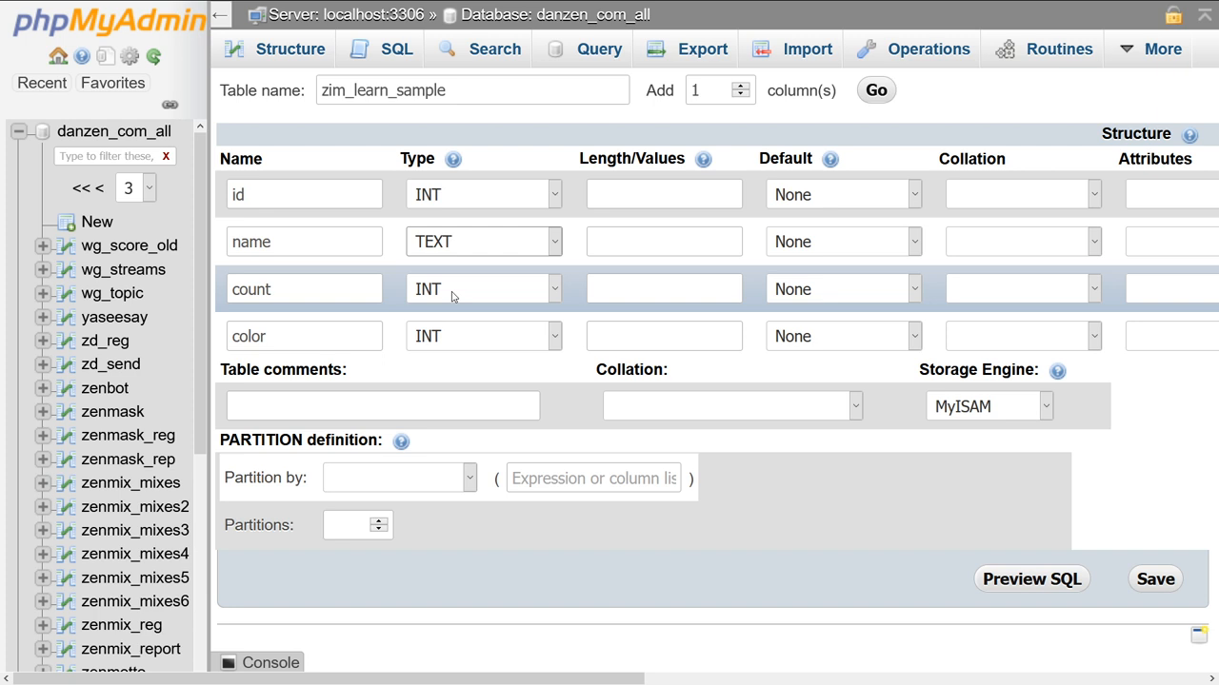
pyautogui.click(451, 295)
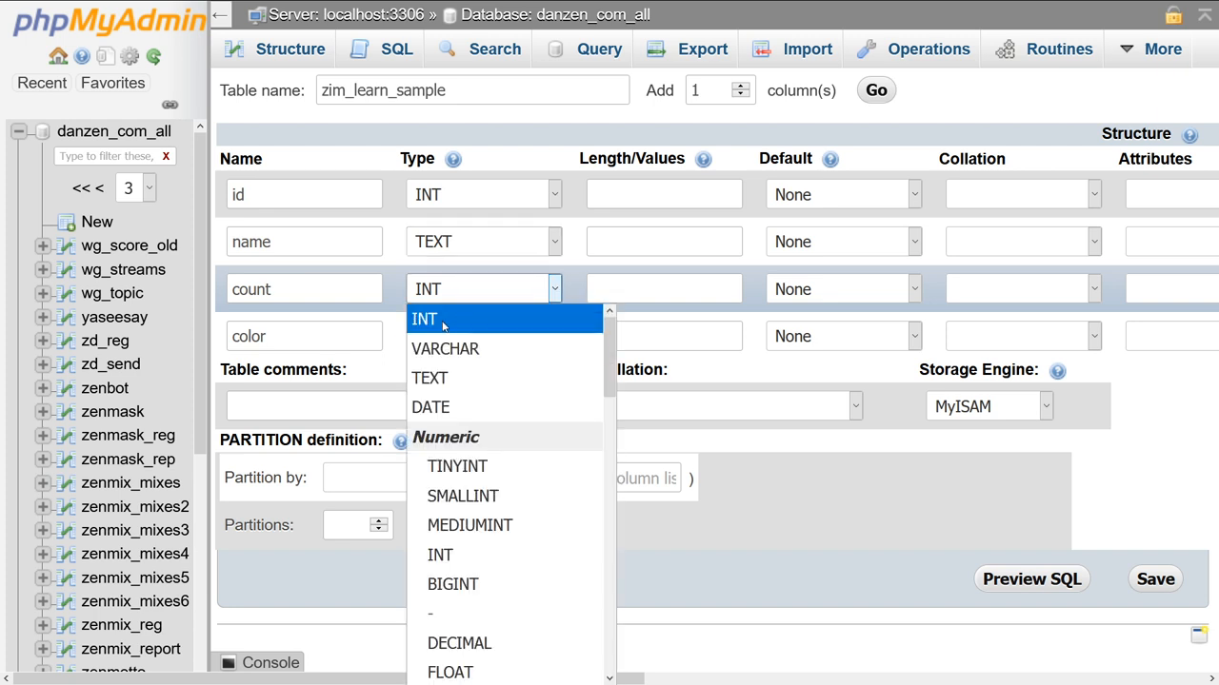
pyautogui.click(443, 326)
pyautogui.click(434, 425)
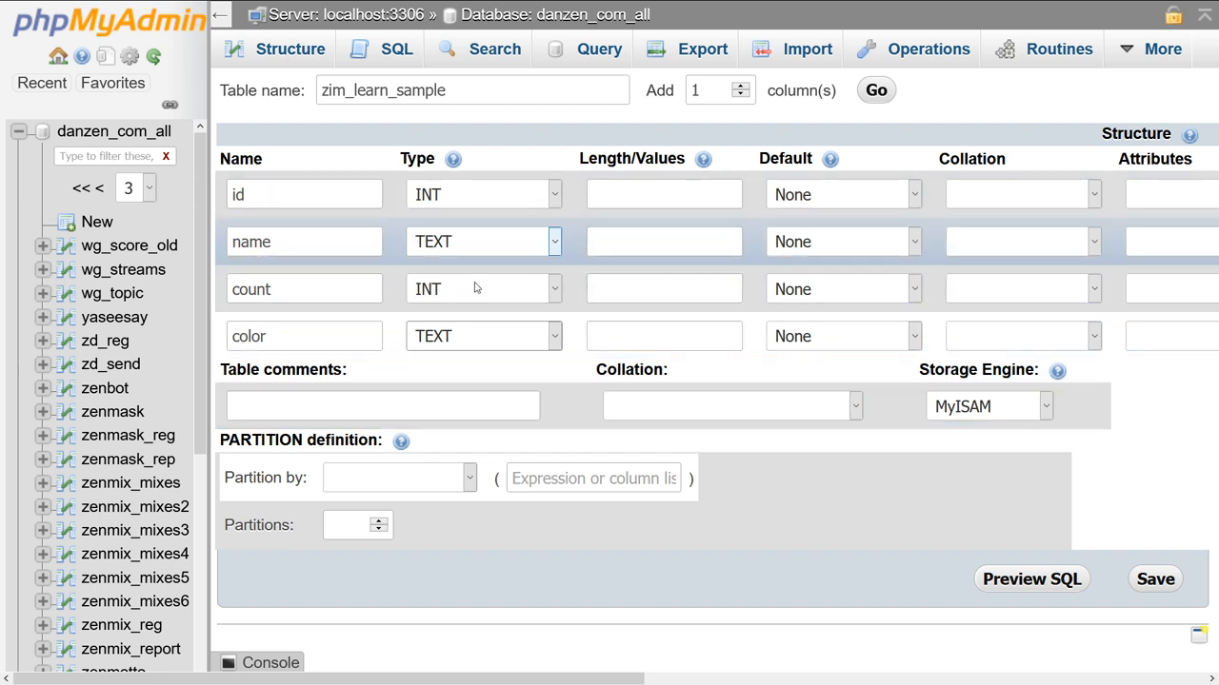
pyautogui.moveTo(570, 678); pyautogui.dragTo(952, 678)
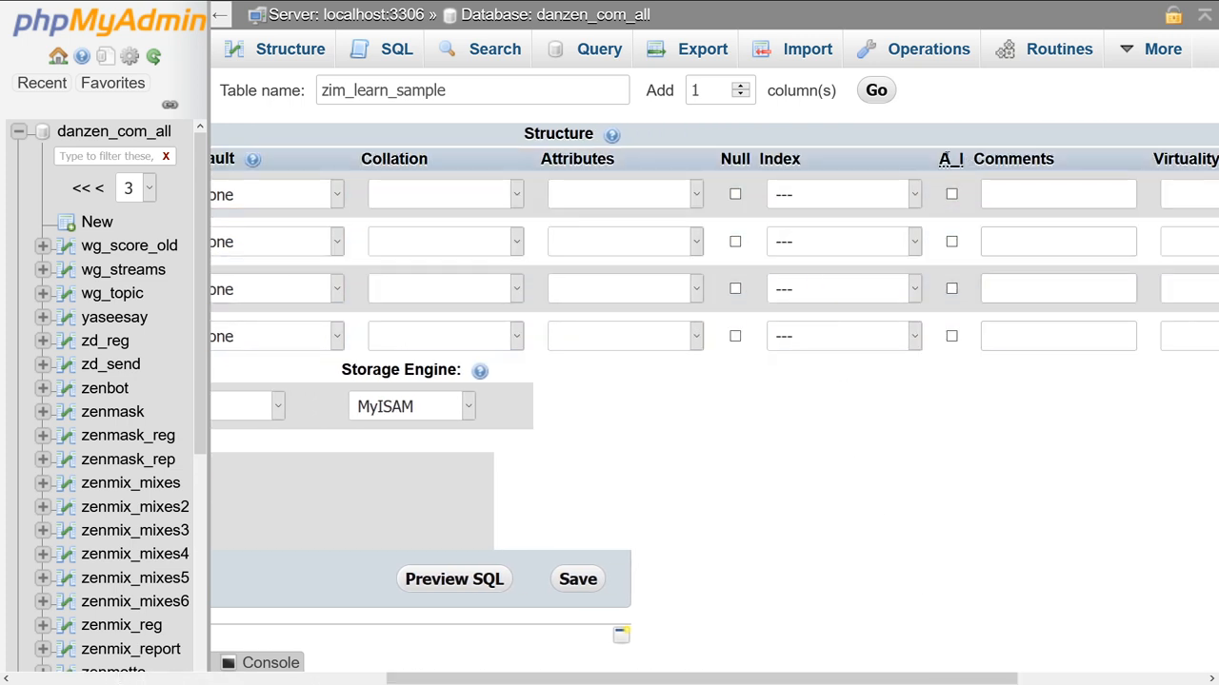
# Turn on auto-increment for id and confirm it as the PRIMARY index.
pyautogui.click(914, 196)
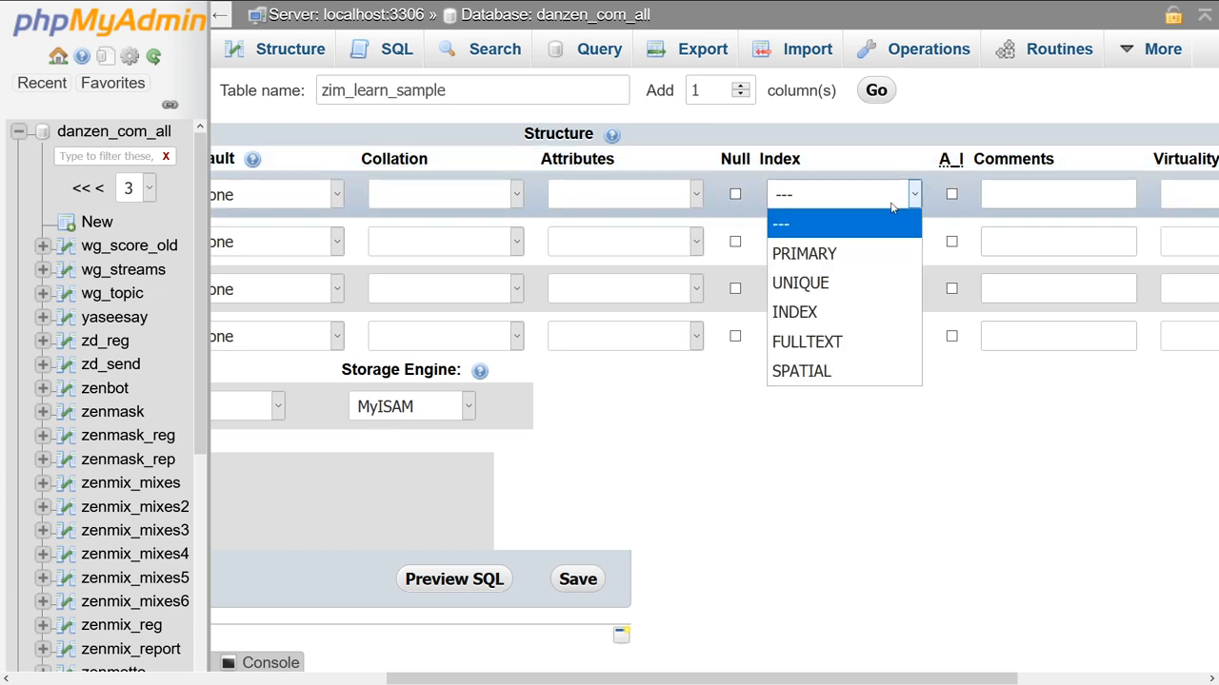
pyautogui.click(805, 197)
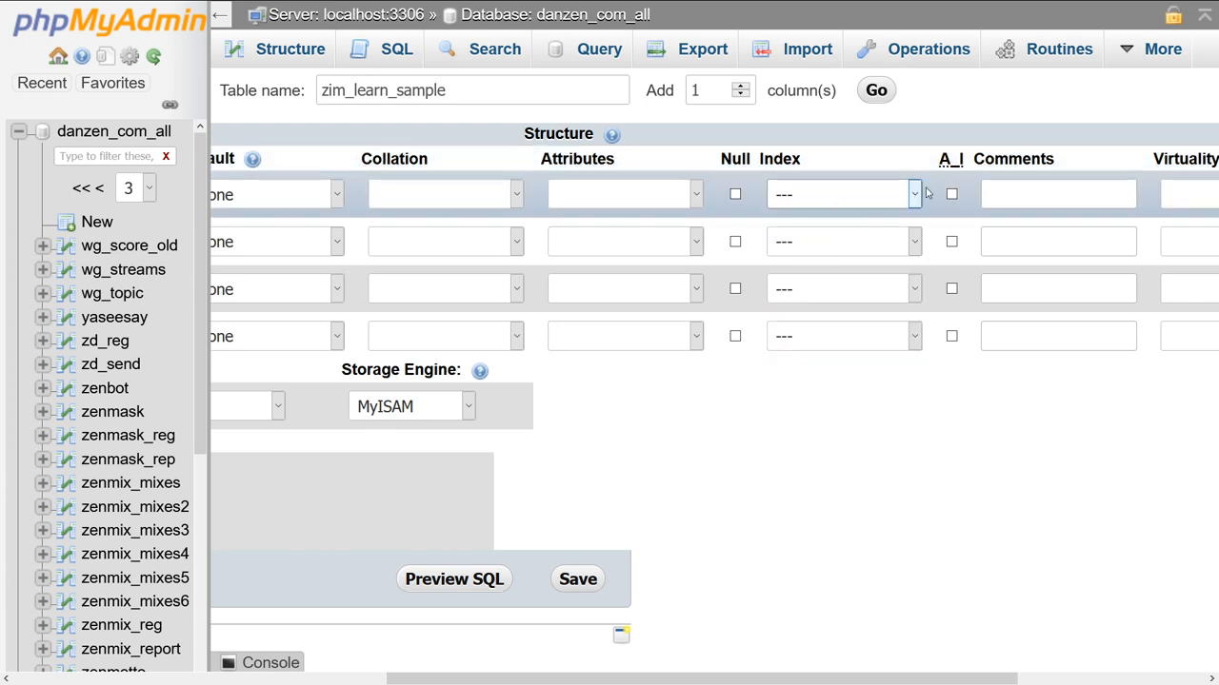
pyautogui.click(951, 194)
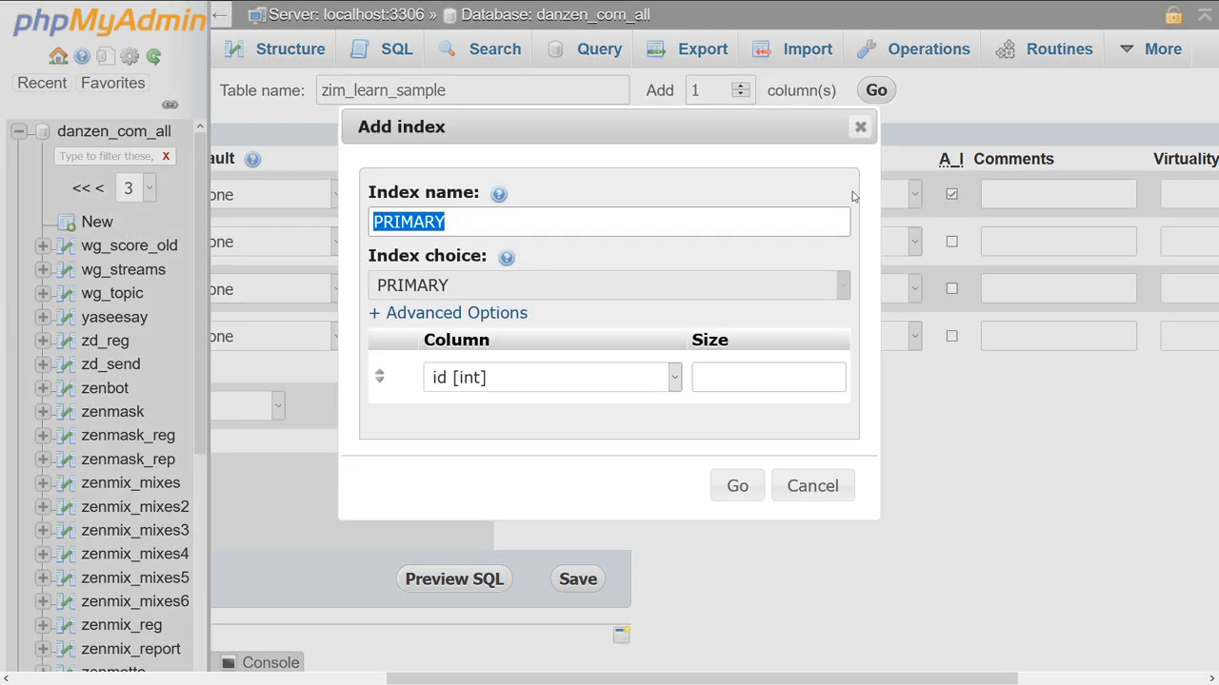
pyautogui.click(738, 486)
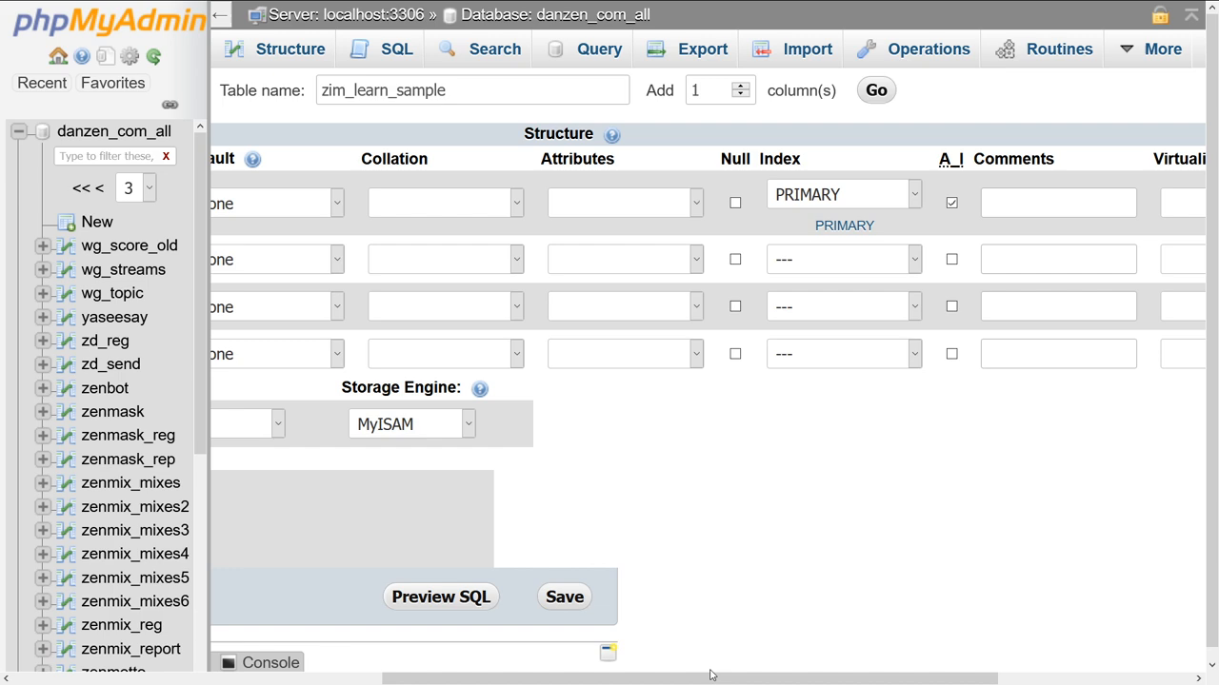
pyautogui.moveTo(710, 675); pyautogui.dragTo(305, 675)
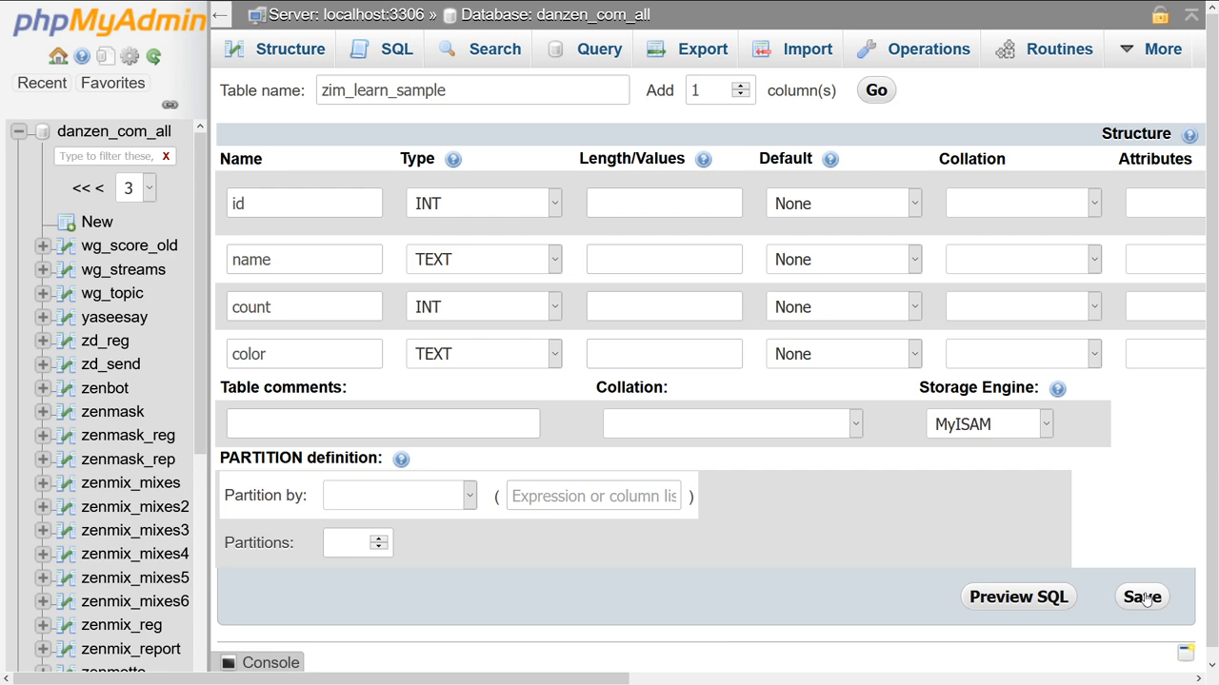
# Save to create zim_learn_sample, glance at Browse, and return to Structure.
pyautogui.click(1142, 597)
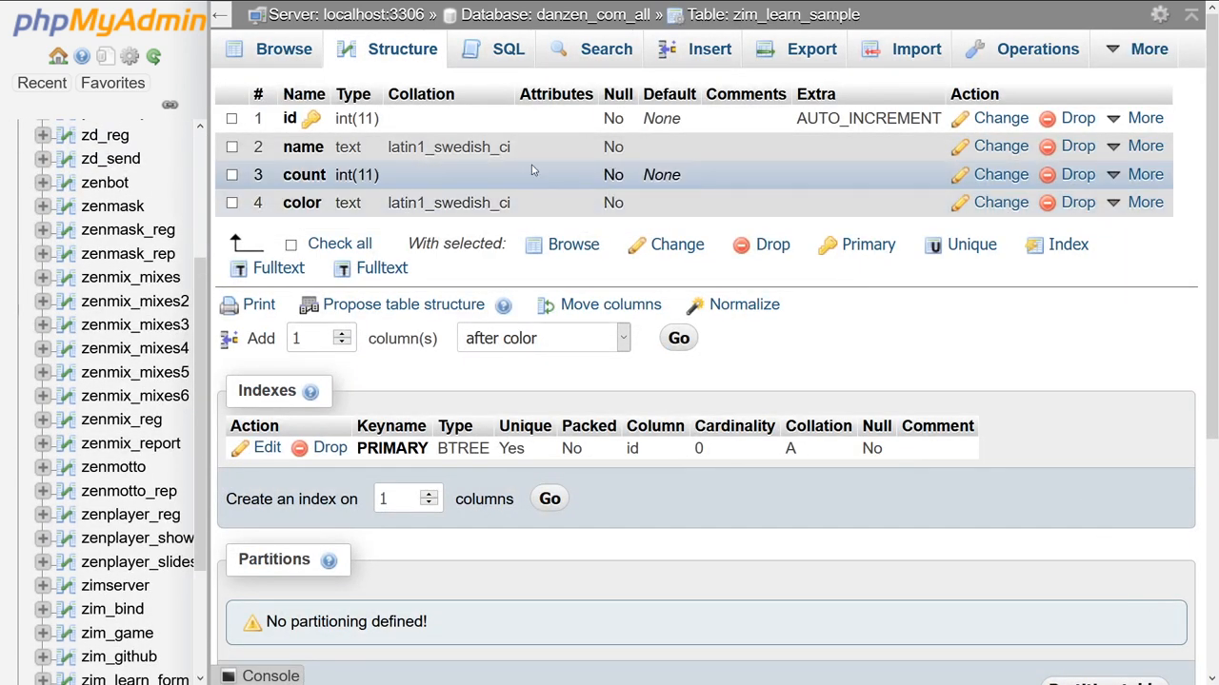
pyautogui.click(283, 48)
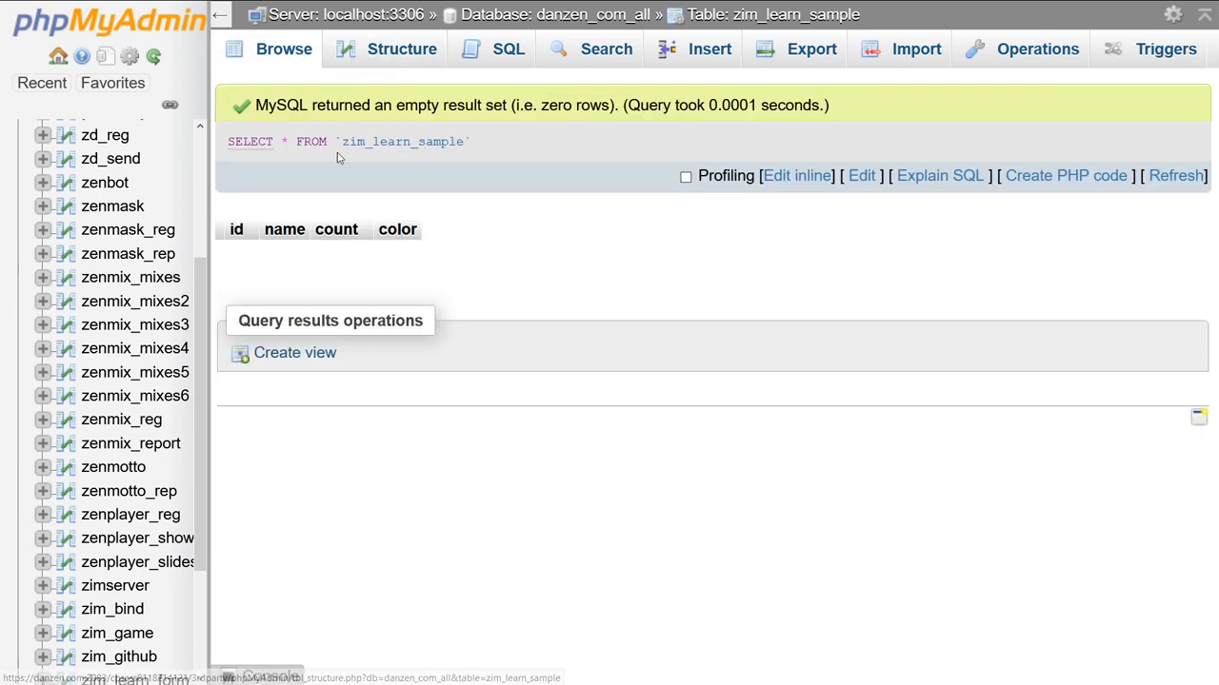
pyautogui.click(391, 53)
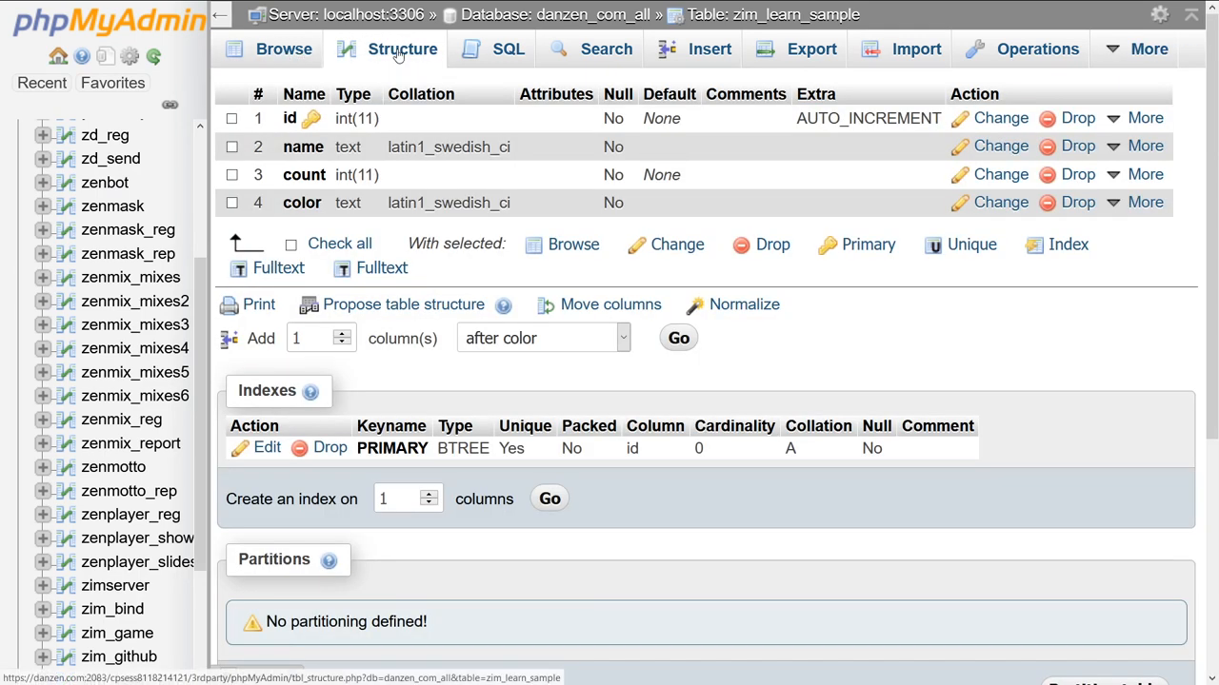
# Look at the Insert form, then browse zim_learn_sample to confirm it has no rows.
pyautogui.click(709, 49)
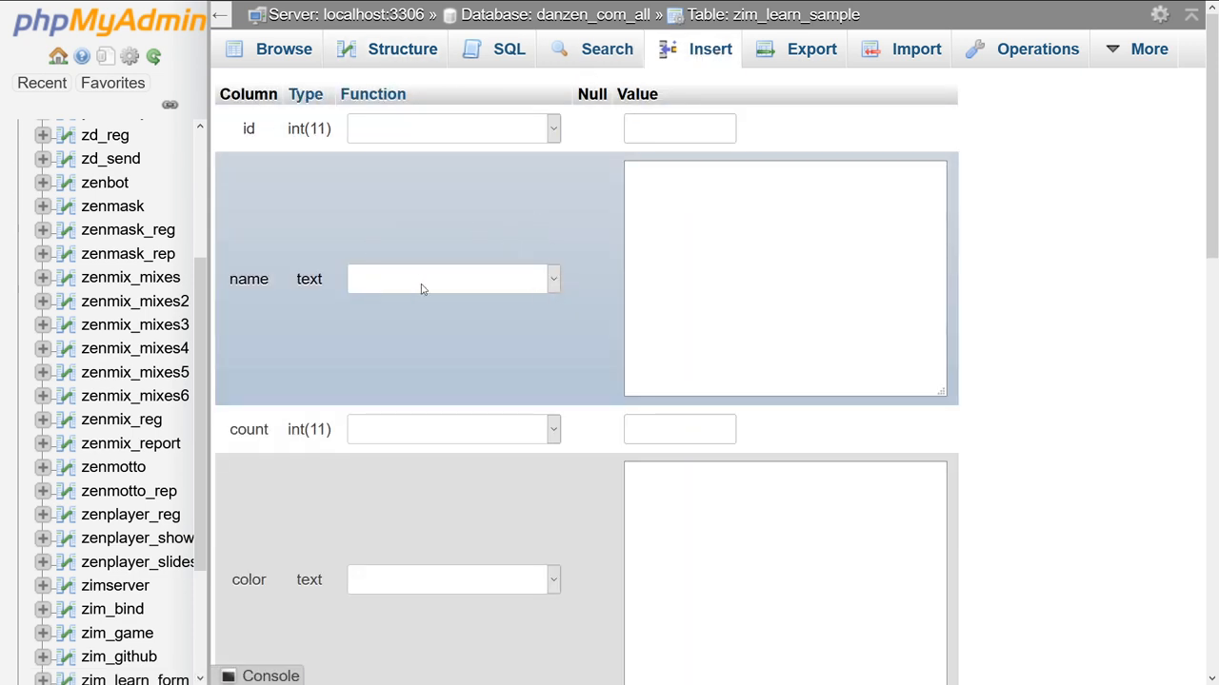
pyautogui.click(664, 191)
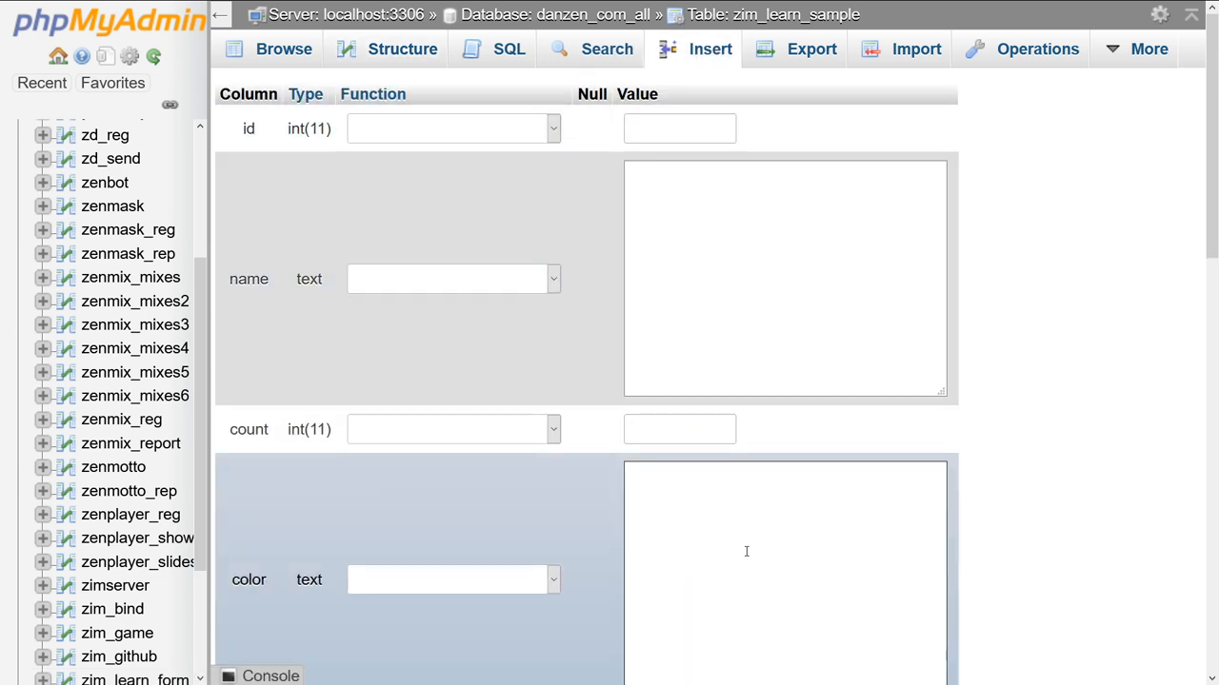
pyautogui.click(284, 49)
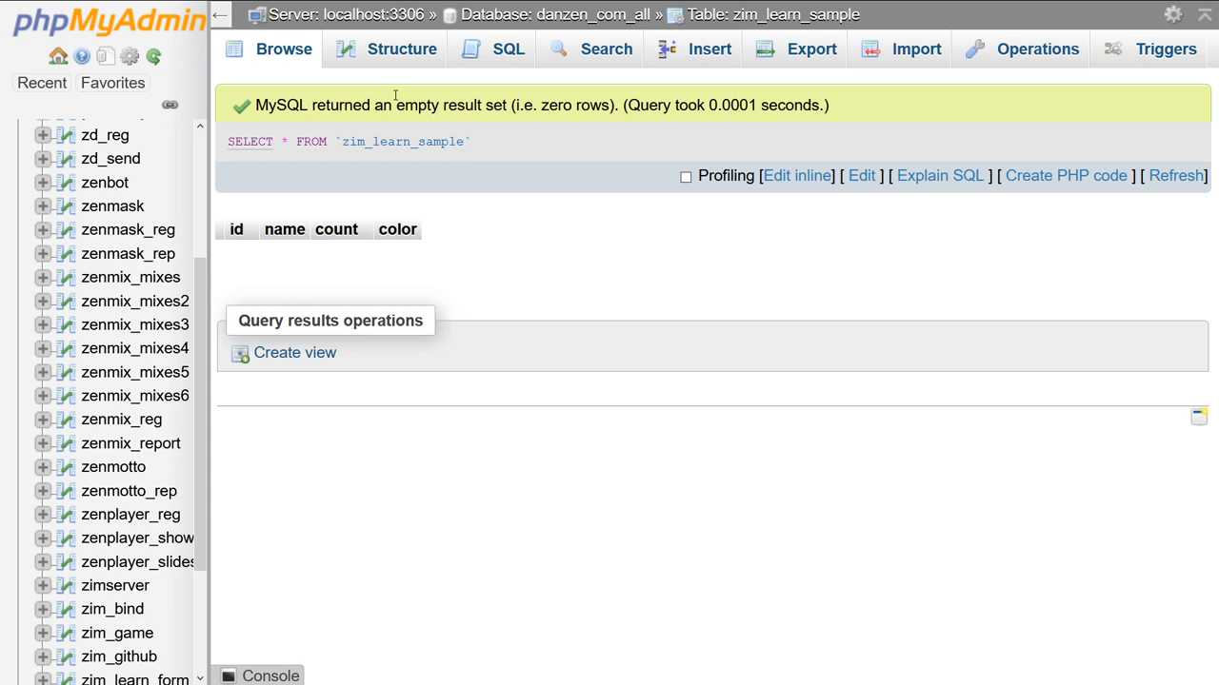
# Return to zim_learn_sample's Structure view with its four columns and PRIMARY index.
pyautogui.click(395, 52)
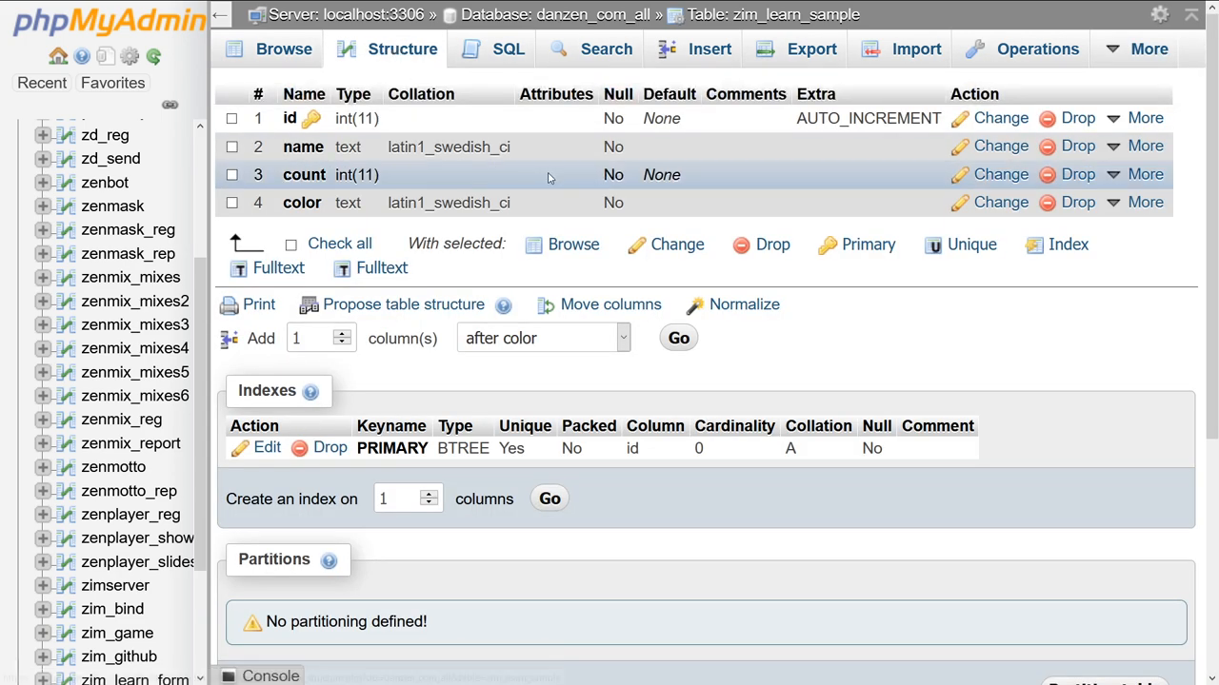